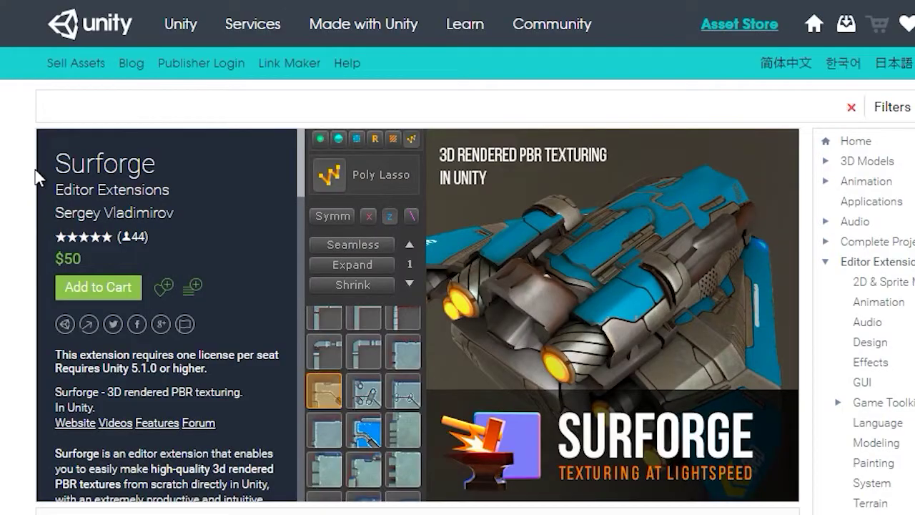
Examine the Surforge Asset Store page: its description, preview media, package contents and user reviews.
left_click_drag(56, 163, 173, 164)
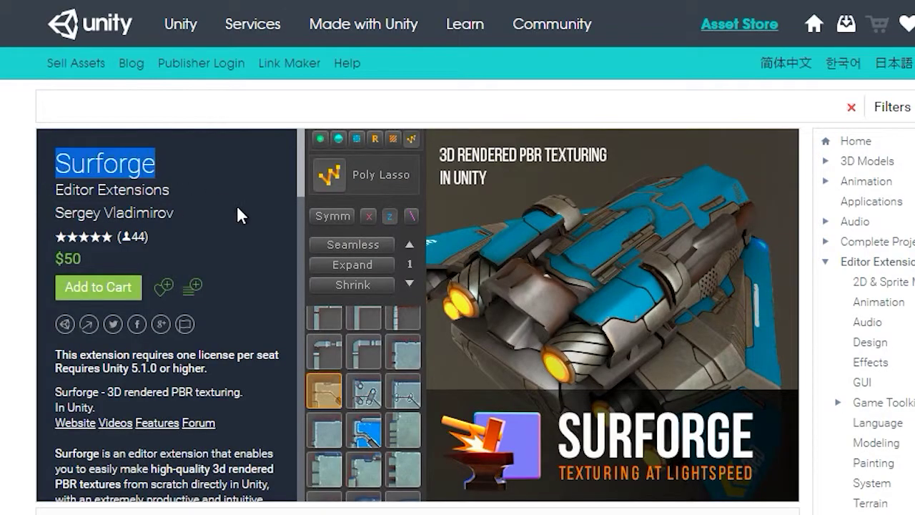
scroll(261, 282, "down", 5)
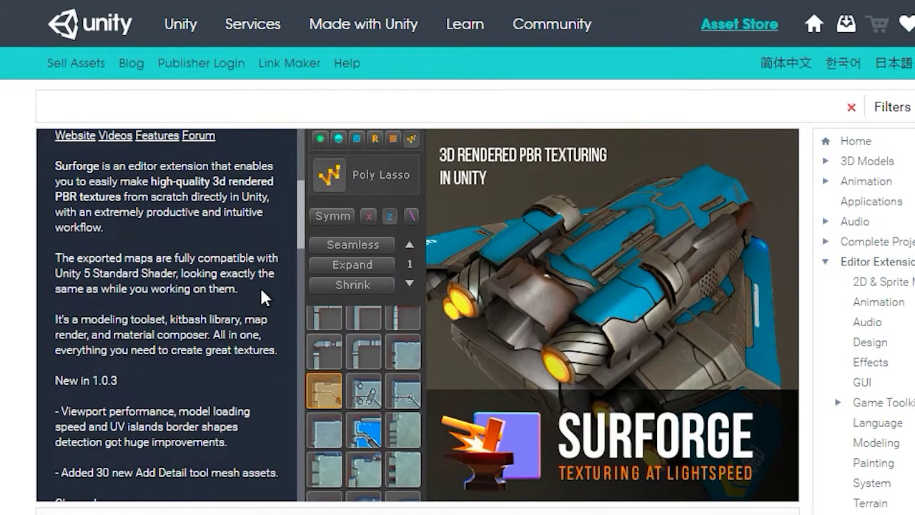
scroll(260, 286, "down", 5)
scroll(413, 367, "down", 5)
left_click(778, 178)
scroll(525, 321, "down", 10)
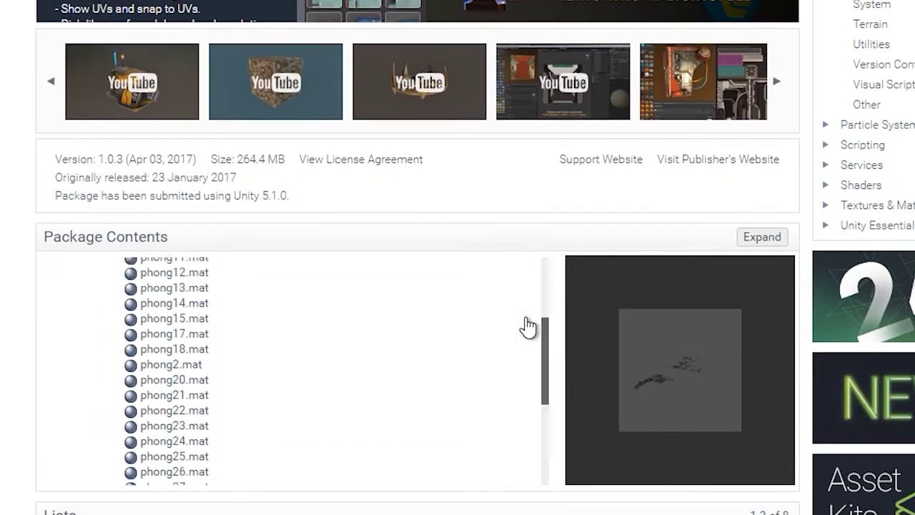
scroll(109, 453, "down", 5)
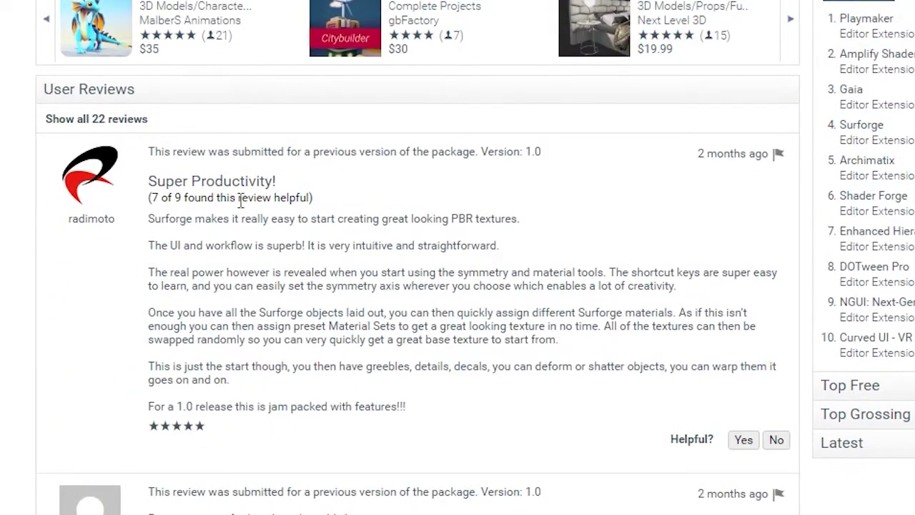
scroll(302, 267, "down", 4)
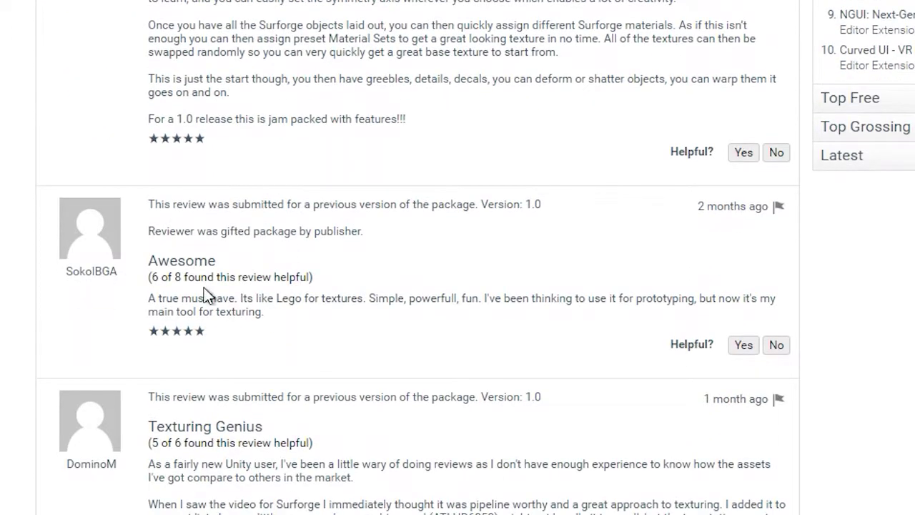
scroll(222, 292, "down", 2)
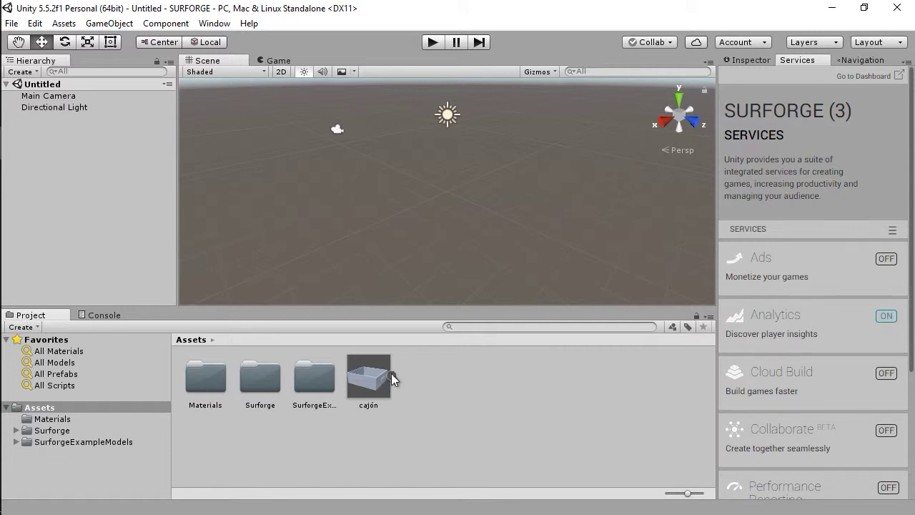
Switch to Unity, open the Surforge window and narrow it so the Scene view shows beside it.
left_click(214, 23)
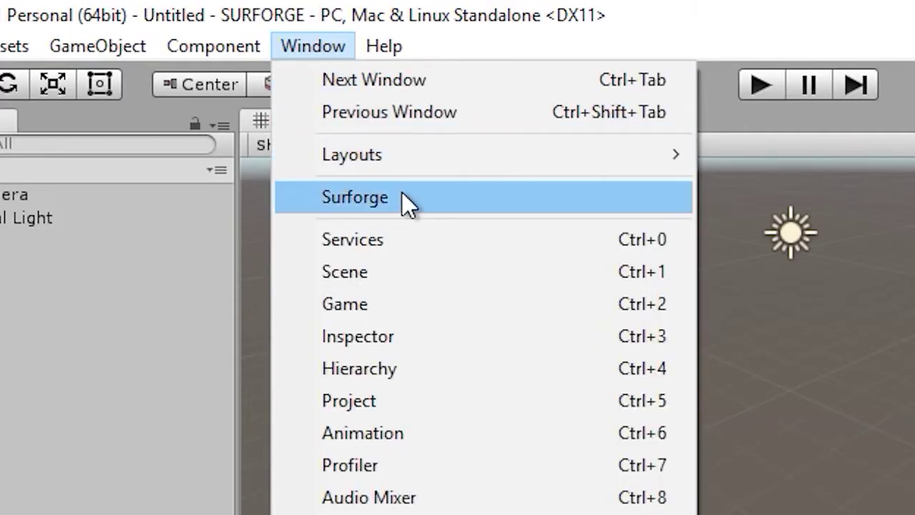
left_click(401, 197)
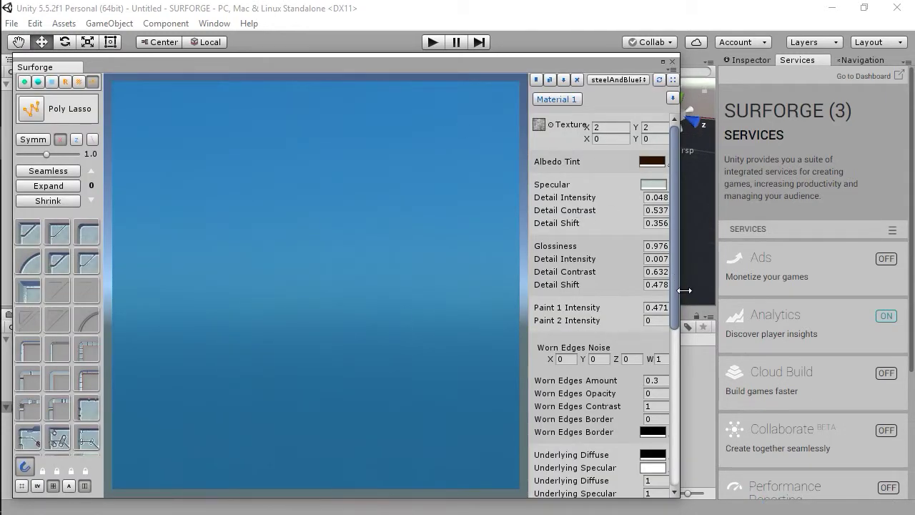
left_click_drag(679, 290, 324, 290)
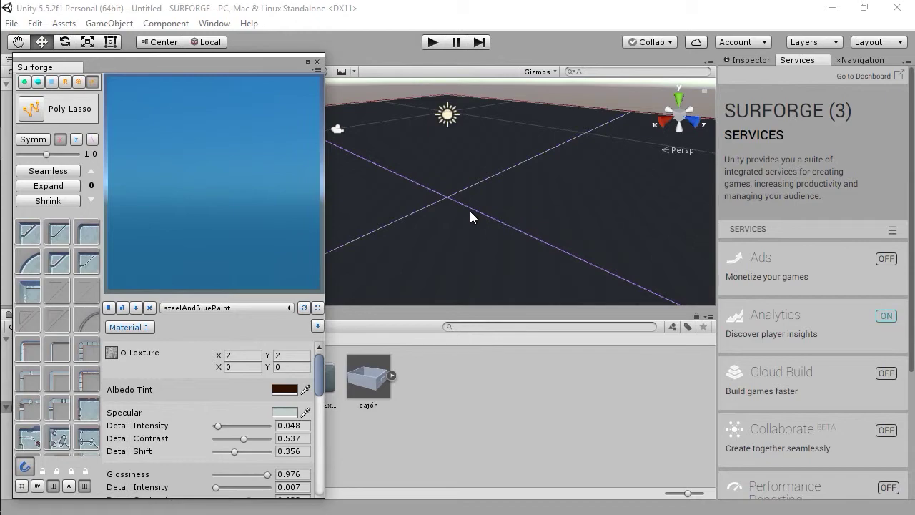
Switch the Scene view to Top, framing the texture canvas, and expand the cajón model's sub-assets in the project.
scroll(470, 211, "down", 5)
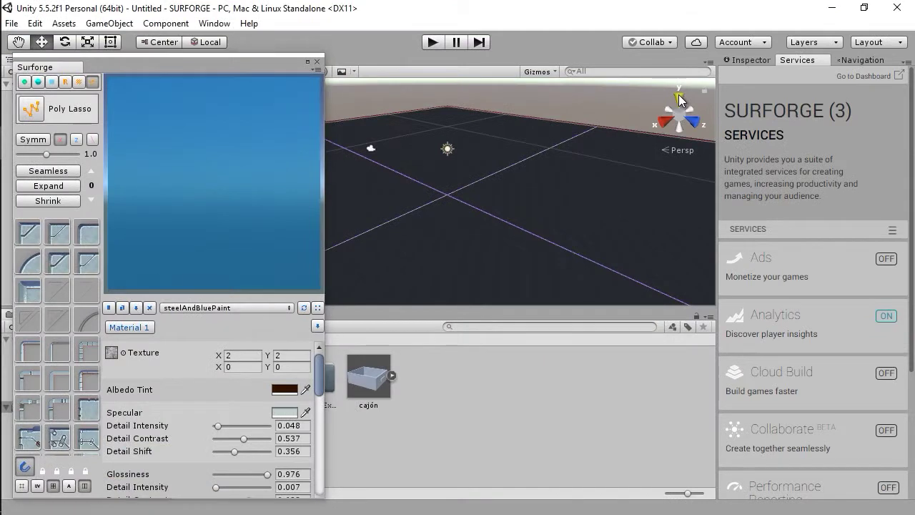
left_click(469, 100)
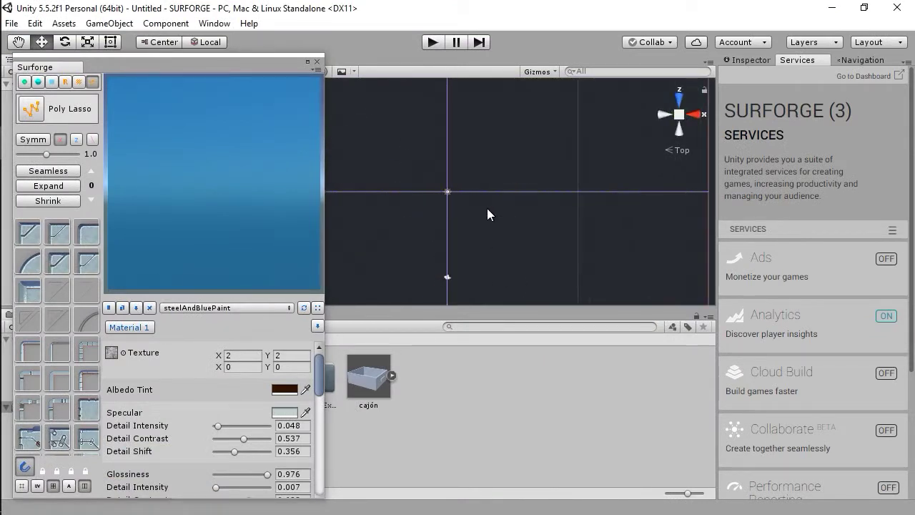
scroll(493, 208, "down", 6)
middle_click_drag(487, 209, 502, 196)
left_click_drag(279, 190, 207, 158)
scroll(245, 179, "down", 4)
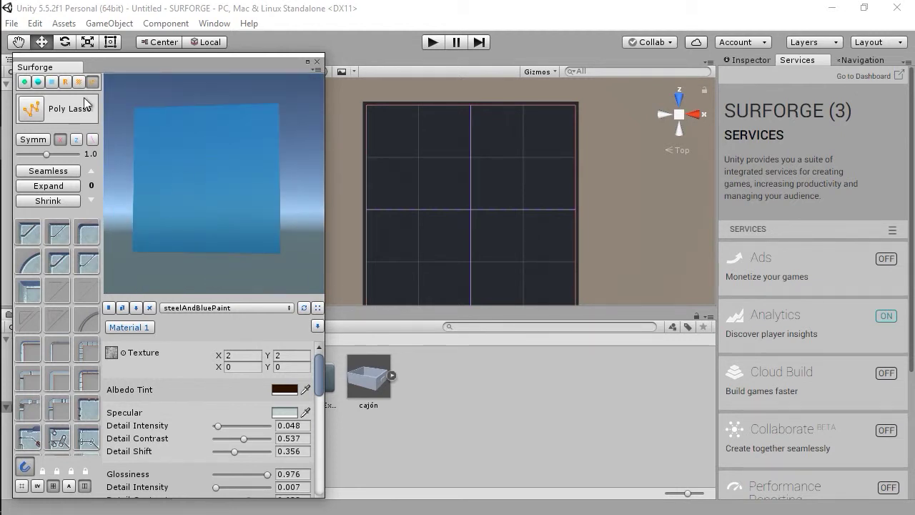
mouse_move(193, 187)
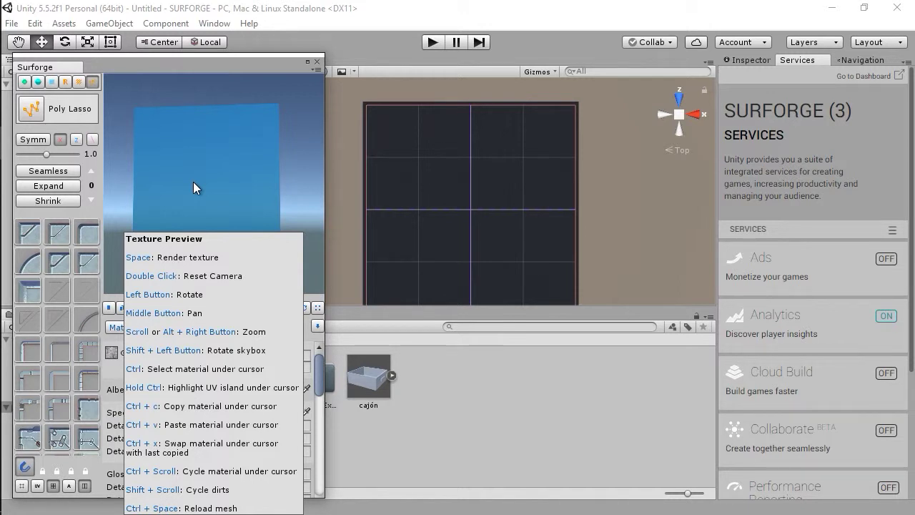
left_click(392, 374)
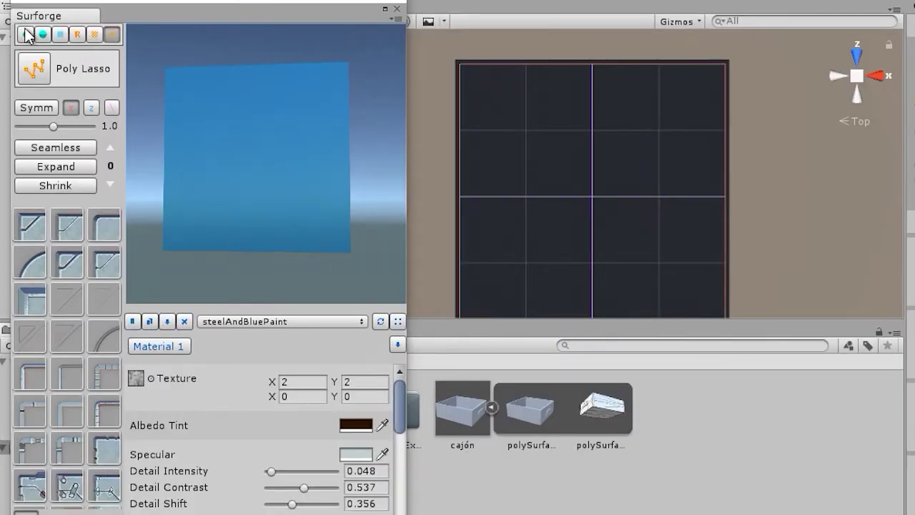
Look through Surforge's Decals, Deform, Shatter, Materials, Greebles and Render tool options.
left_click(26, 34)
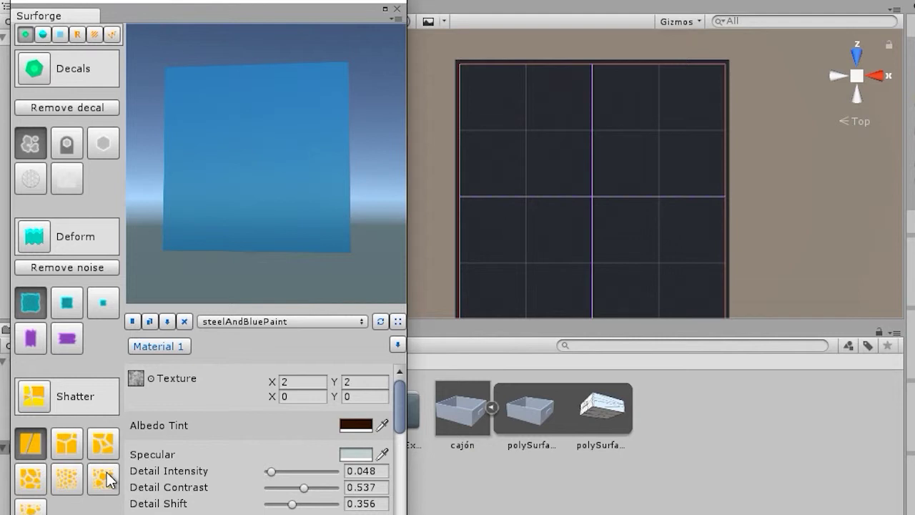
left_click(43, 34)
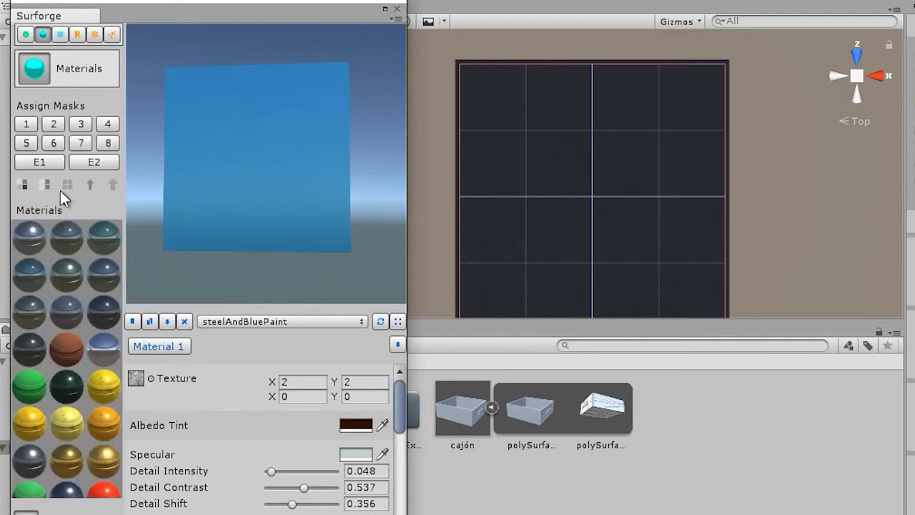
left_click(61, 36)
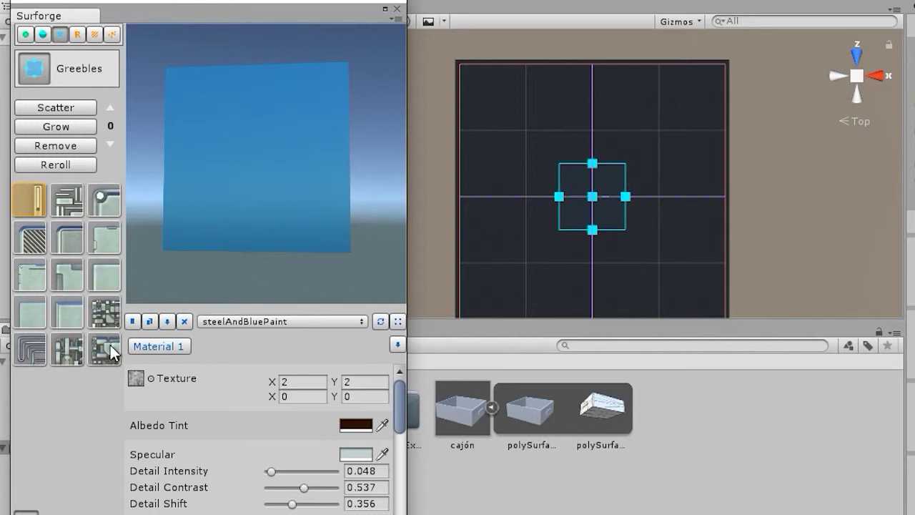
left_click(77, 34)
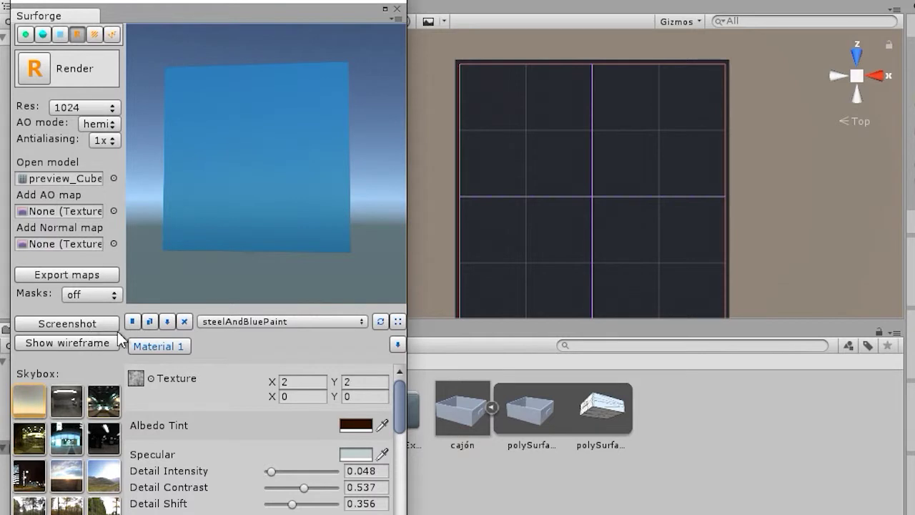
Apply the yellow-lit interior skybox, check it on the preview cube and narrow the Surforge window further.
left_click(33, 438)
left_click_drag(217, 172, 214, 211)
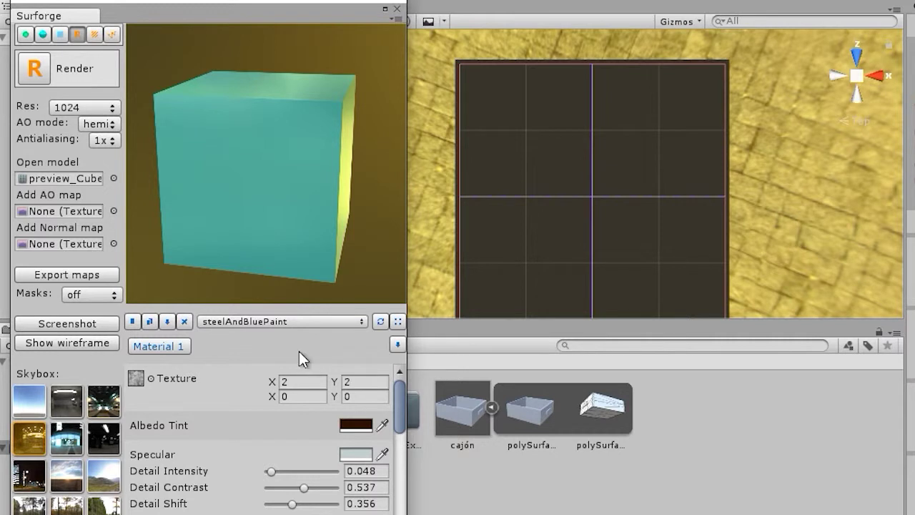
left_click_drag(408, 243, 363, 240)
Examine the Add Detail presets, from mechanical parts to warning decals, and view the preview cube from several angles.
left_click(94, 37)
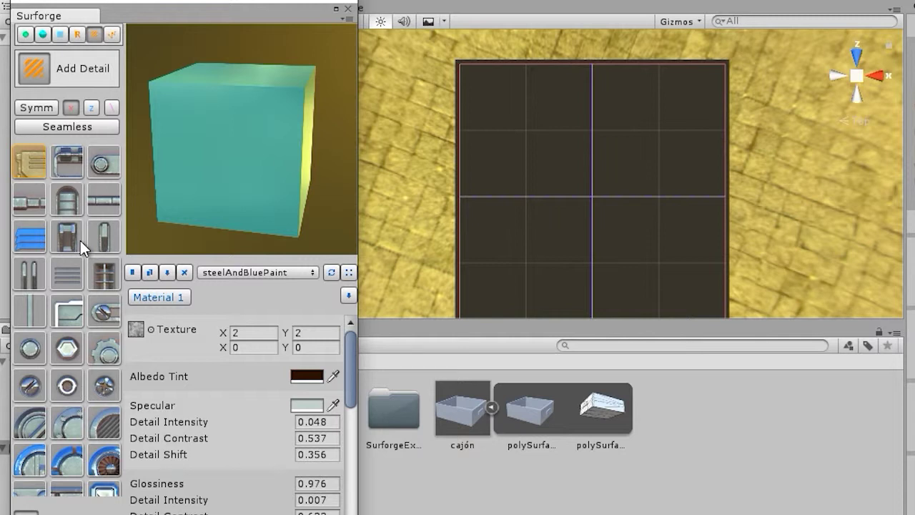
left_click_drag(255, 107, 211, 177)
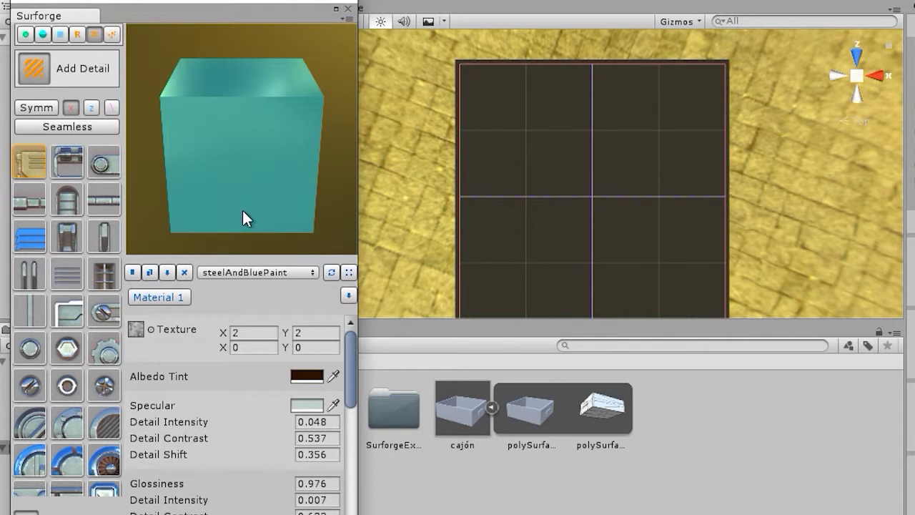
mouse_move(242, 216)
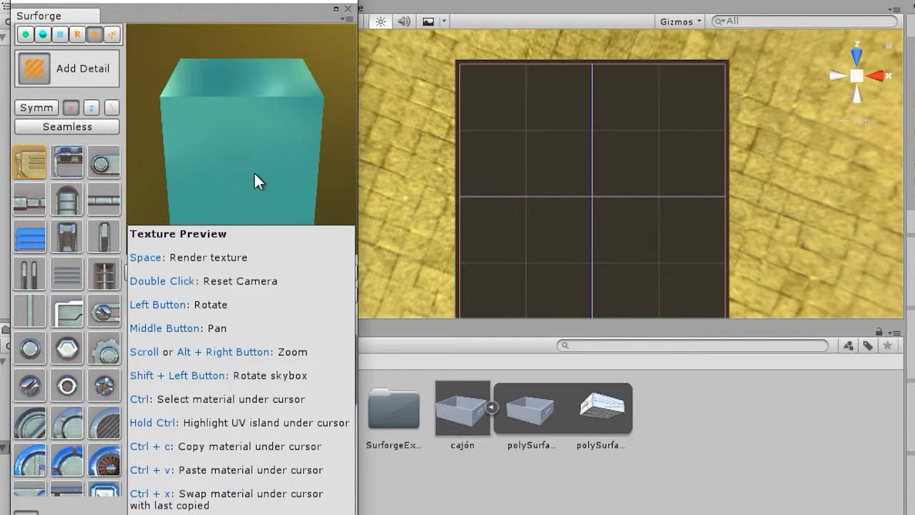
left_click_drag(257, 180, 280, 164)
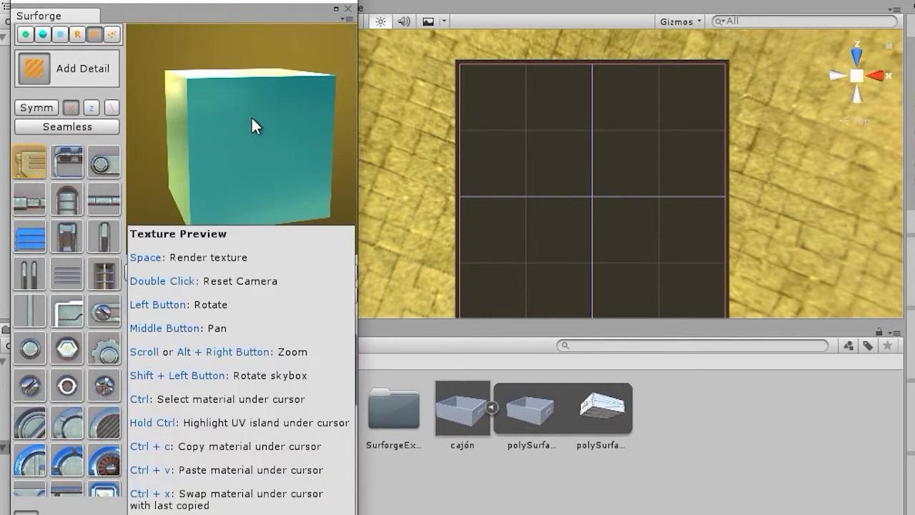
left_click_drag(258, 127, 281, 128)
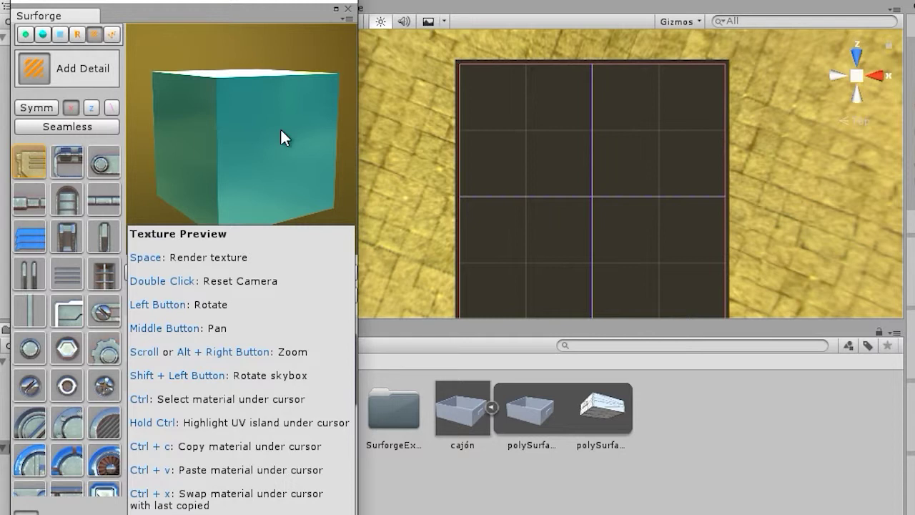
scroll(68, 393, "down", 6)
scroll(77, 340, "down", 10)
scroll(77, 357, "up", 8)
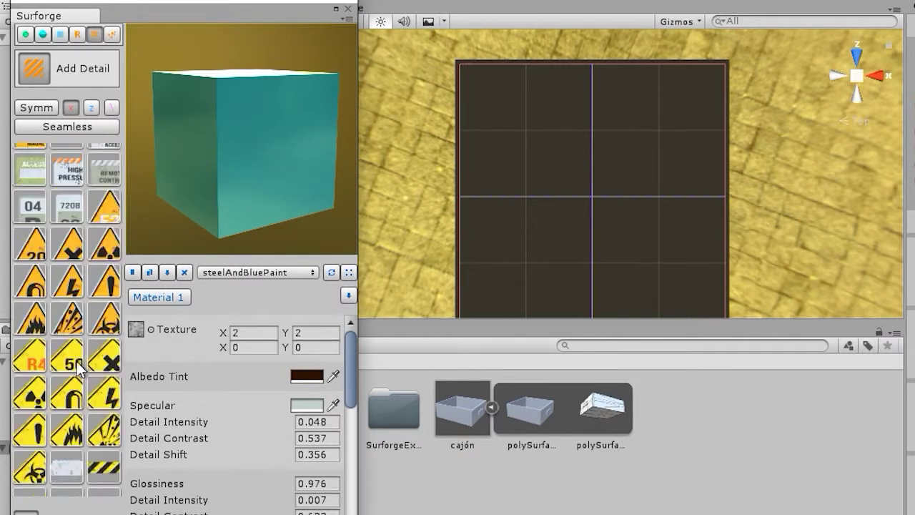
scroll(77, 361, "up", 3)
Look through the Poly Lasso panel and pipe presets.
left_click(112, 35)
mouse_move(148, 225)
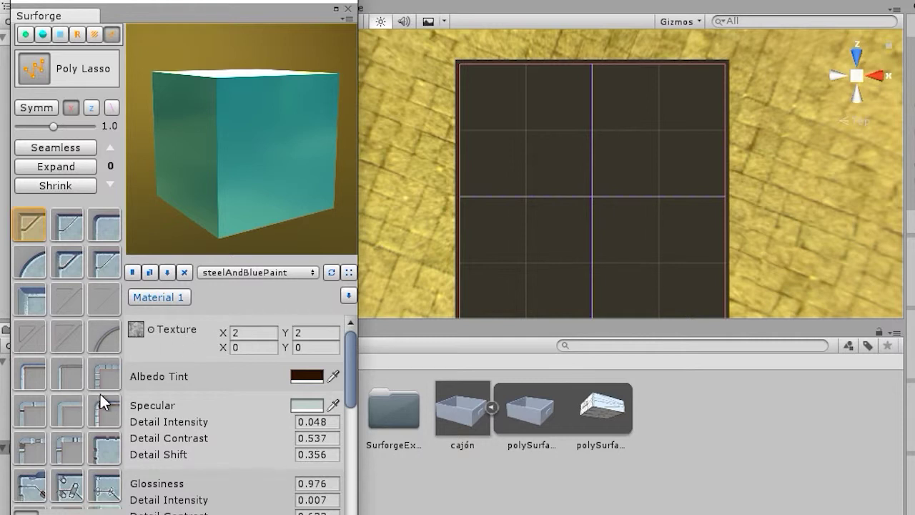
scroll(80, 368, "down", 3)
scroll(80, 371, "up", 3)
Load the cajón asset's polySurface9 mesh as the open model in the Render settings.
left_click(76, 34)
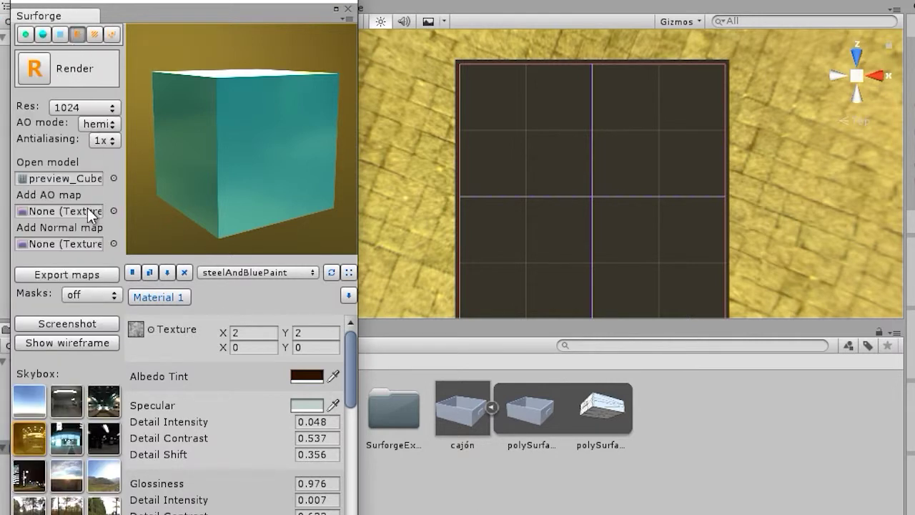
left_click_drag(604, 405, 68, 181)
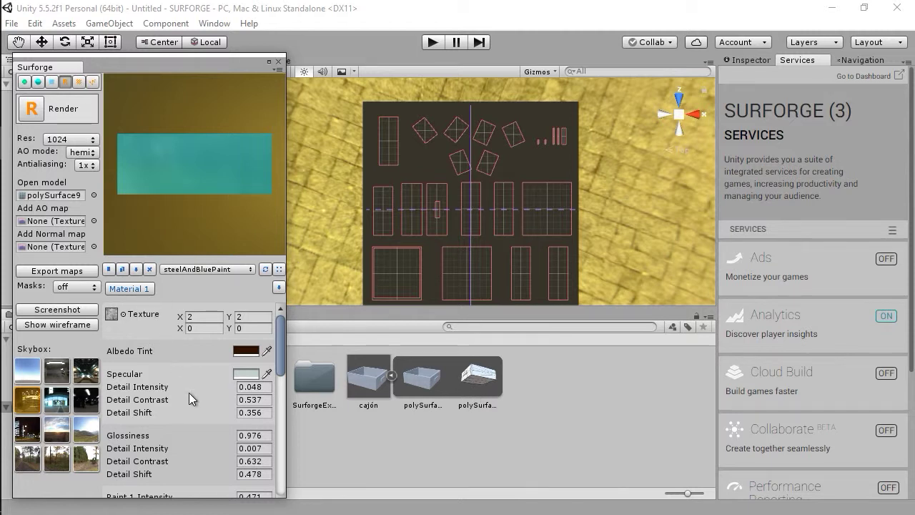
Compare the drawer model under several skyboxes from different angles, returning to the yellow-lit interior skybox.
left_click(64, 398)
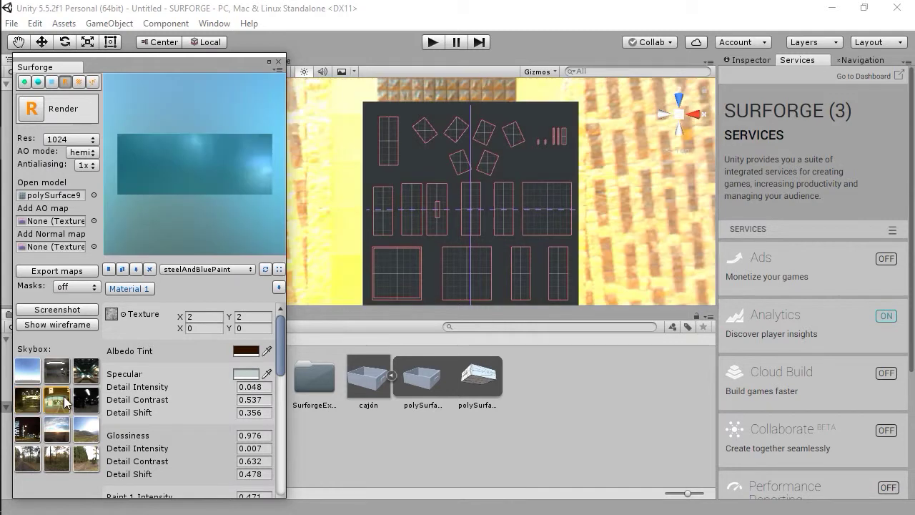
left_click_drag(180, 178, 175, 207)
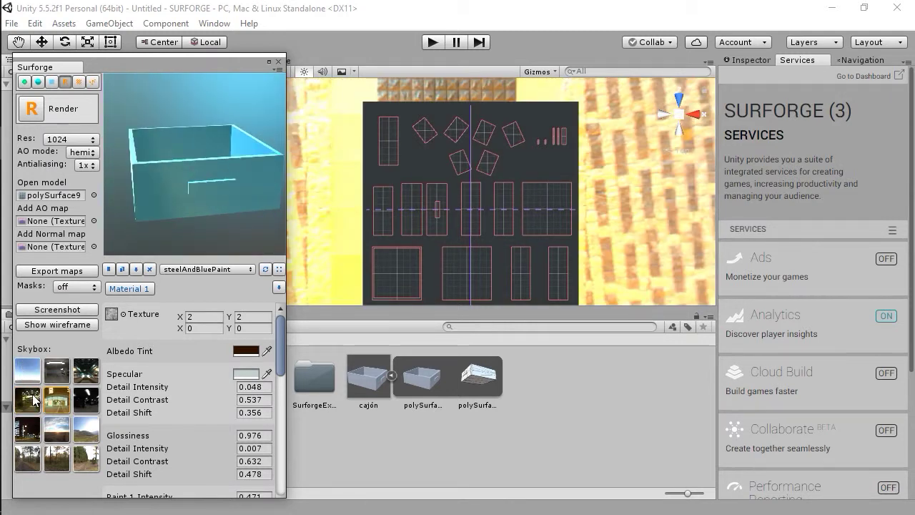
left_click(33, 401)
left_click_drag(173, 159, 159, 189)
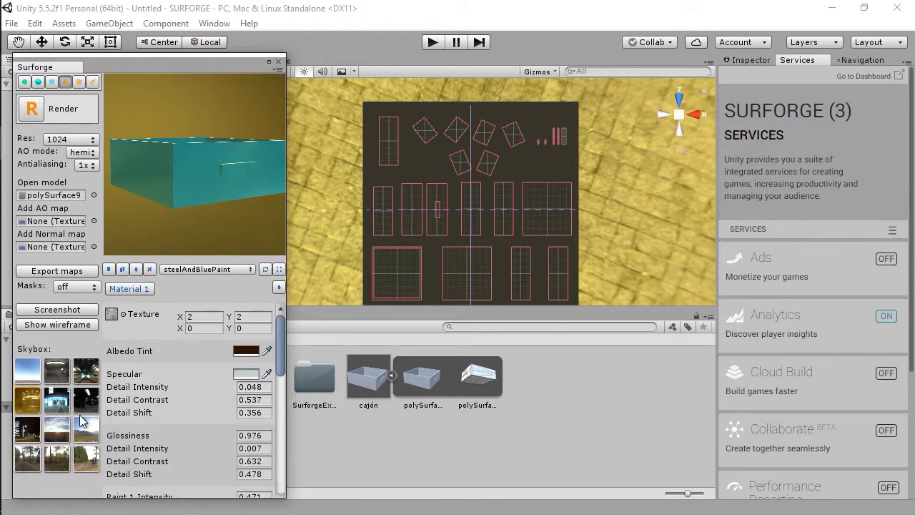
left_click(81, 422)
left_click_drag(156, 161, 202, 151)
left_click(52, 395)
left_click(28, 400)
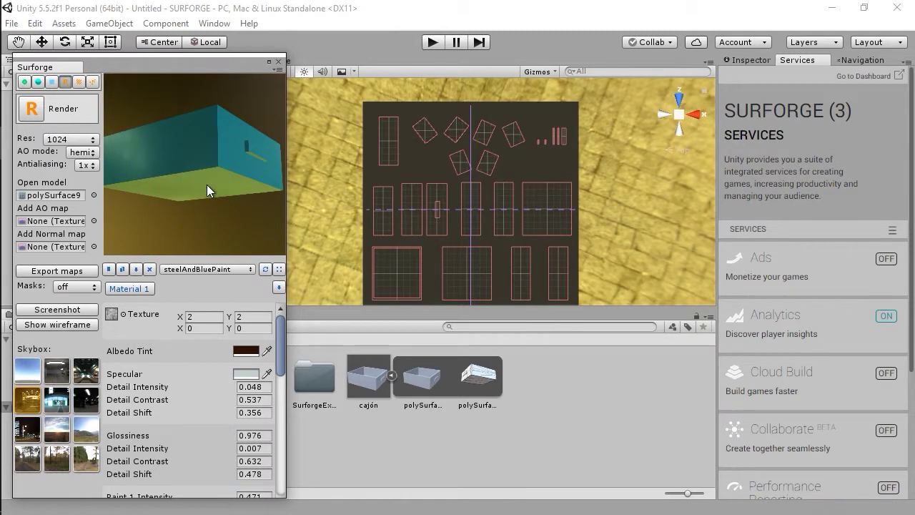
Switch Surforge to the Materials tool set with the drawer model in the preview.
mouse_move(187, 196)
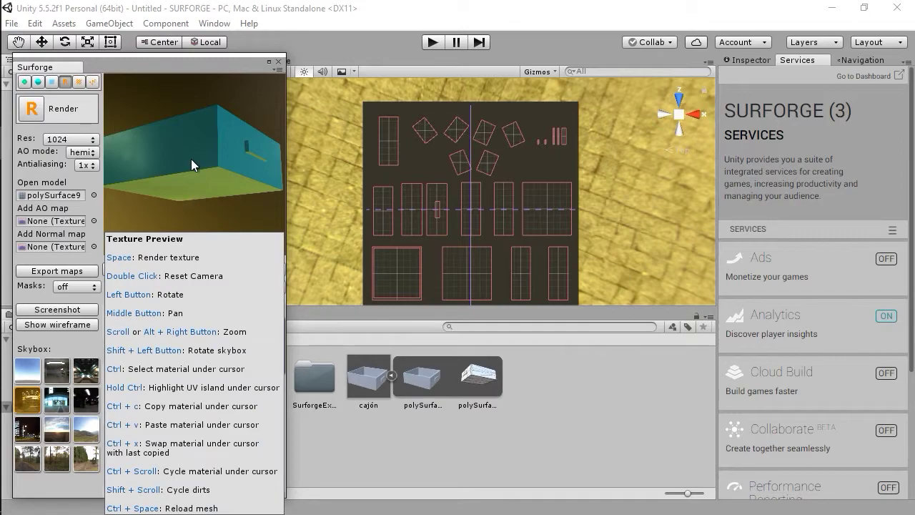
left_click(79, 82)
left_click(65, 82)
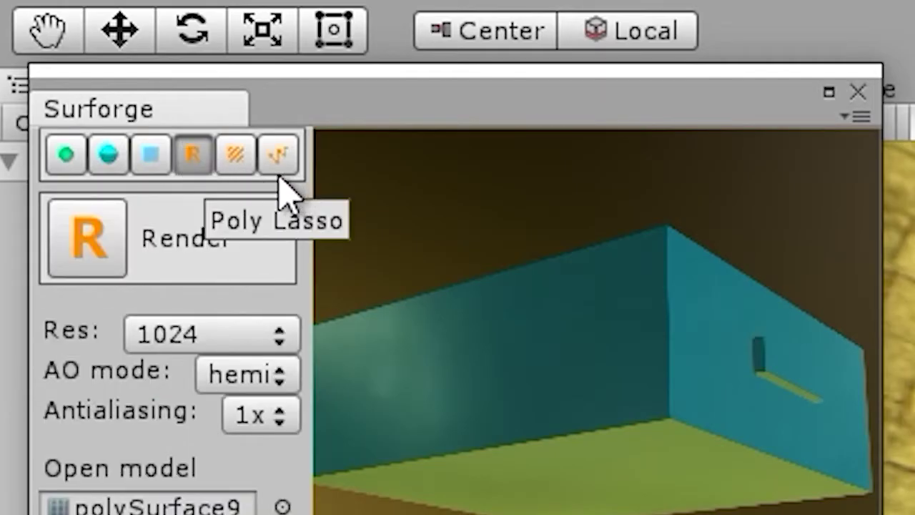
left_click(108, 154)
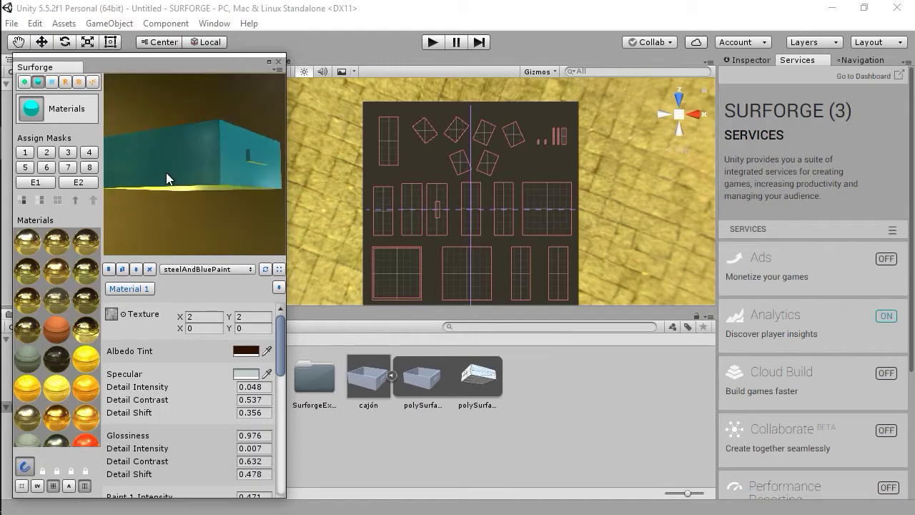
Apply an orange wood material from the materials library to the drawer model.
mouse_move(166, 172)
left_mouse_down()
mouse_move(164, 203)
mouse_move(177, 184)
mouse_move(216, 169)
mouse_move(178, 173)
left_mouse_up()
scroll(40, 398, "down", 5)
scroll(40, 398, "down", 3)
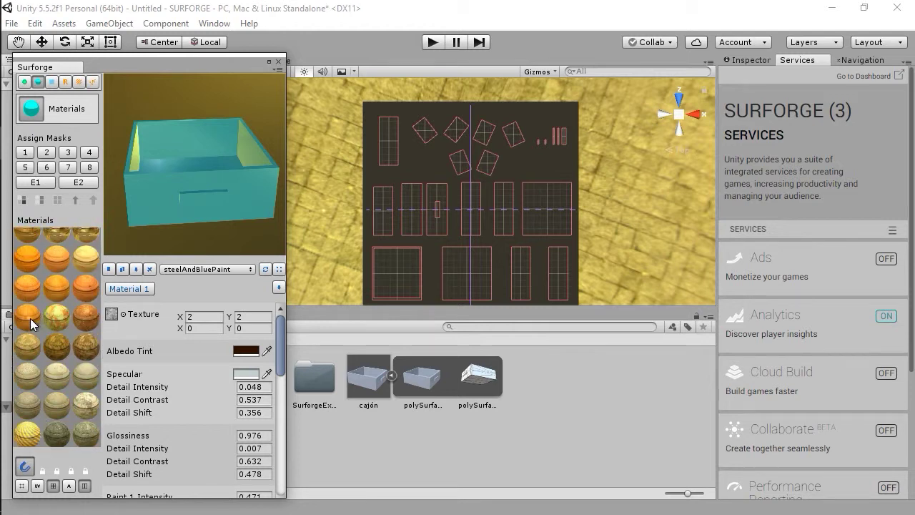
mouse_move(197, 175)
scroll(41, 352, "down", 2)
left_click_drag(24, 279, 141, 163)
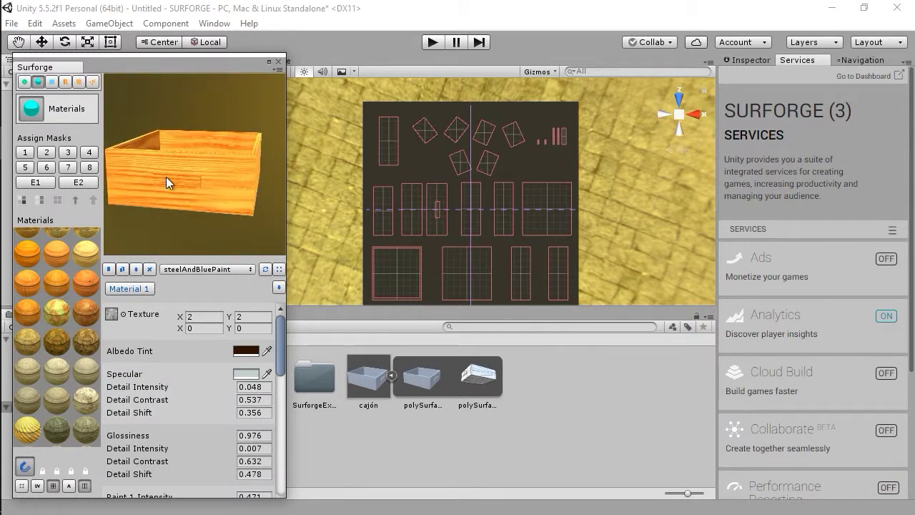
Browse the materials library and apply the cracked stone material to the drawer model.
scroll(40, 368, "down", 5)
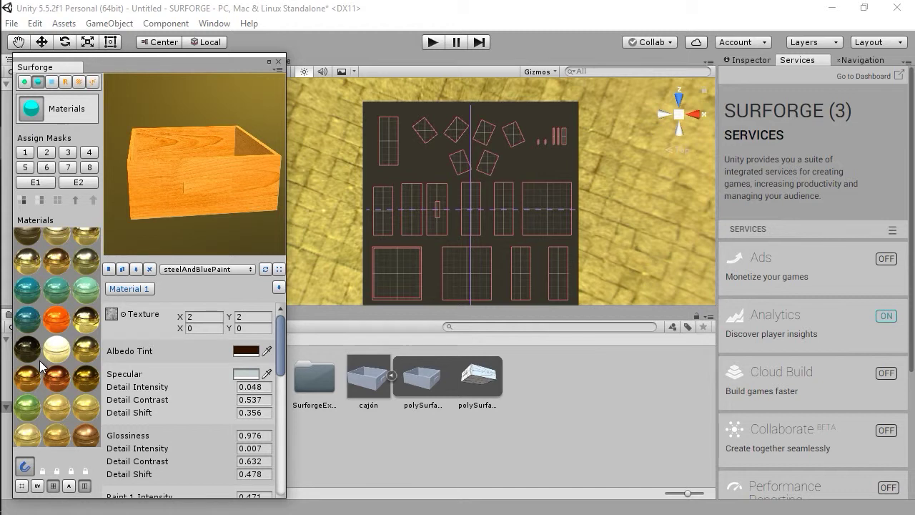
scroll(39, 360, "up", 2)
scroll(32, 395, "up", 2)
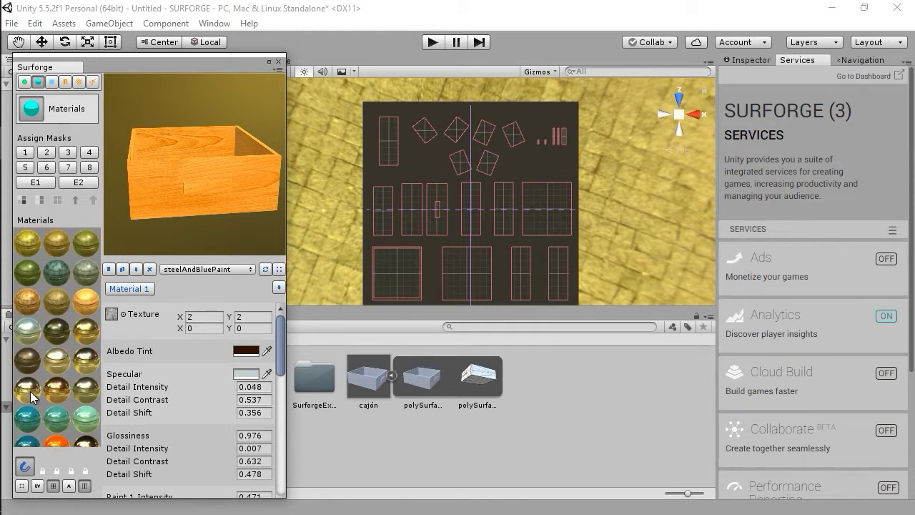
scroll(30, 396, "down", 3)
scroll(33, 353, "down", 3)
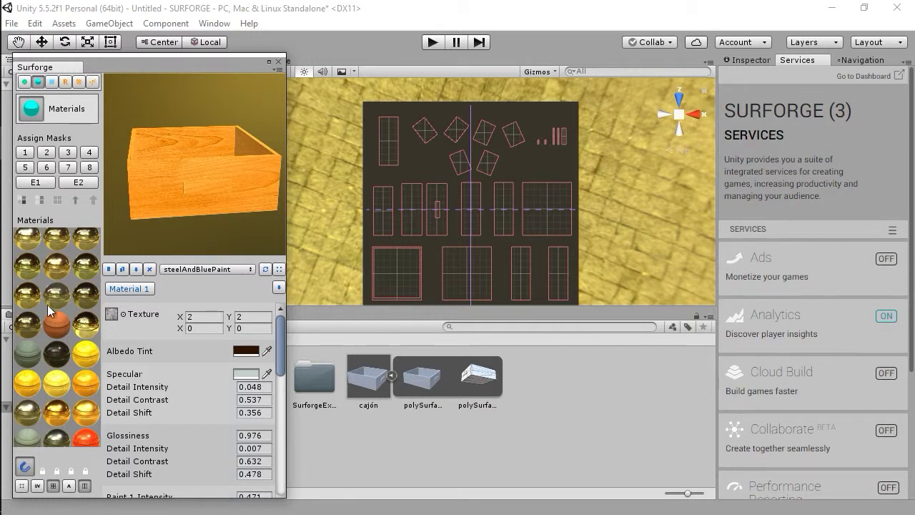
scroll(65, 353, "down", 5)
scroll(65, 353, "down", 5)
scroll(63, 369, "up", 2)
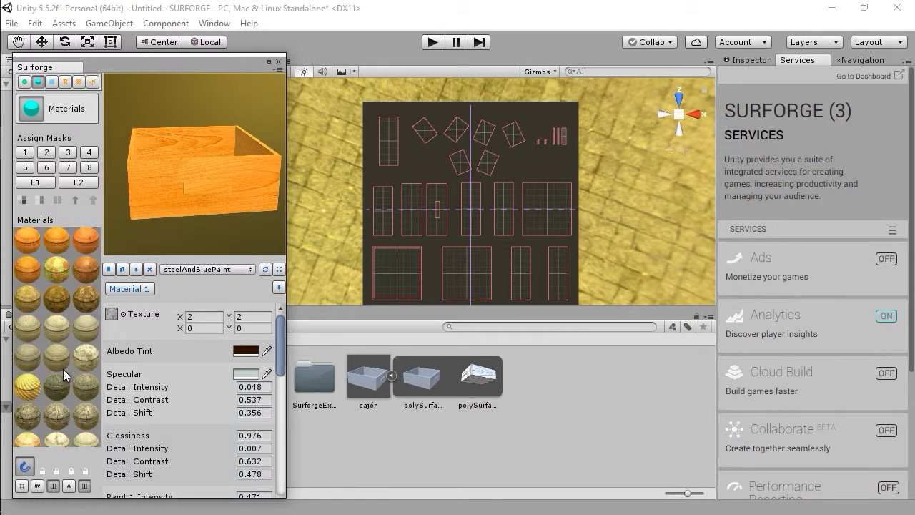
left_click_drag(85, 361, 190, 162)
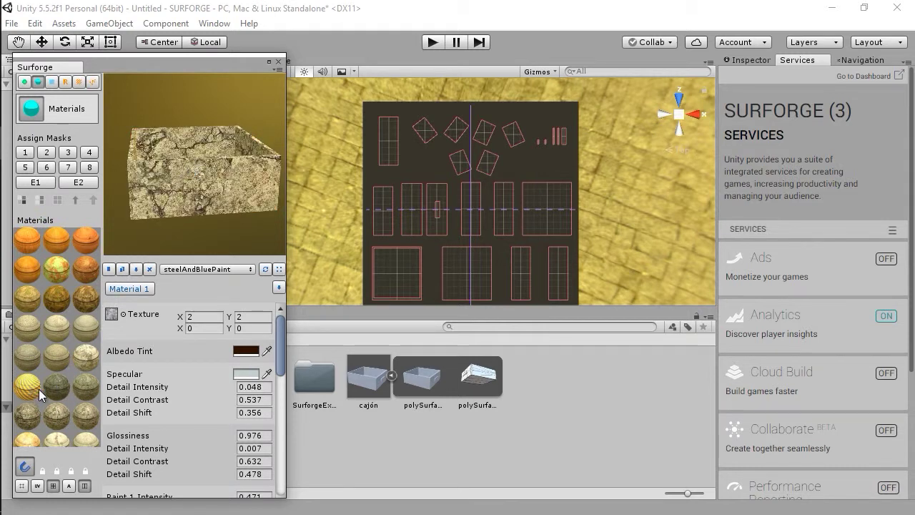
Replace the drawer's stone material with a gray metal material from the library.
scroll(39, 389, "up", 5)
scroll(51, 328, "up", 5)
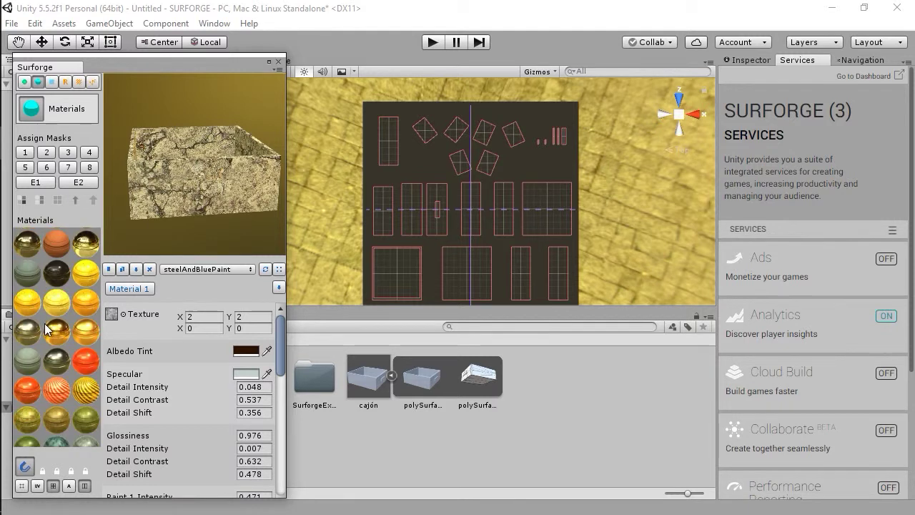
left_click_drag(27, 333, 240, 118)
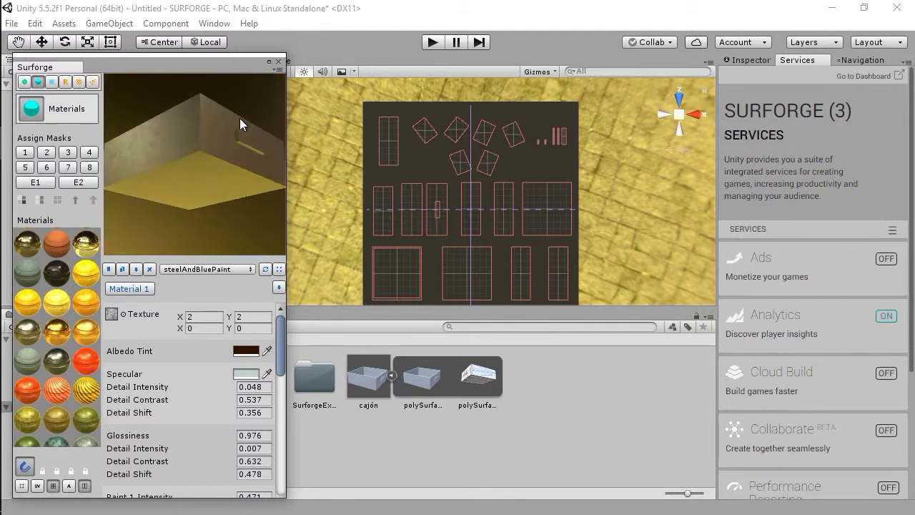
Enlarge the Surforge window to inspect the metal drawer up close, and shrink it back to a compact width.
scroll(193, 133, "up", 3)
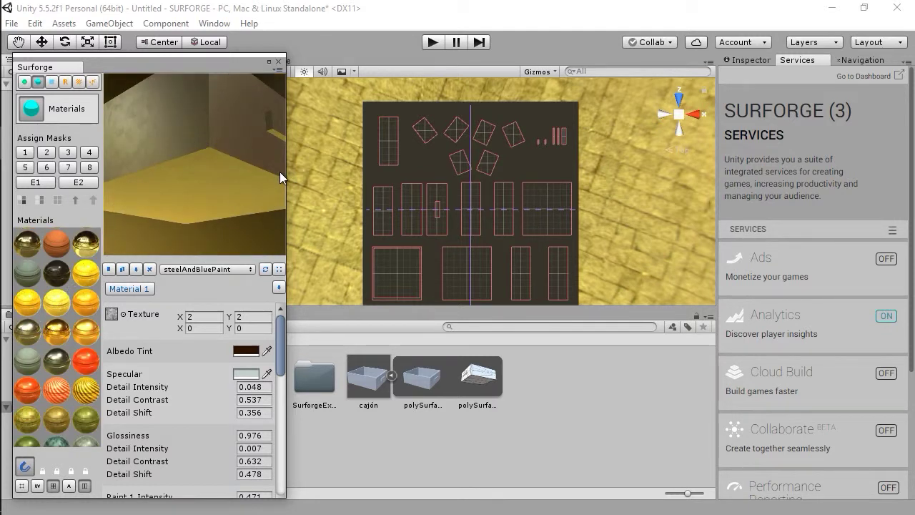
left_click_drag(285, 171, 714, 188)
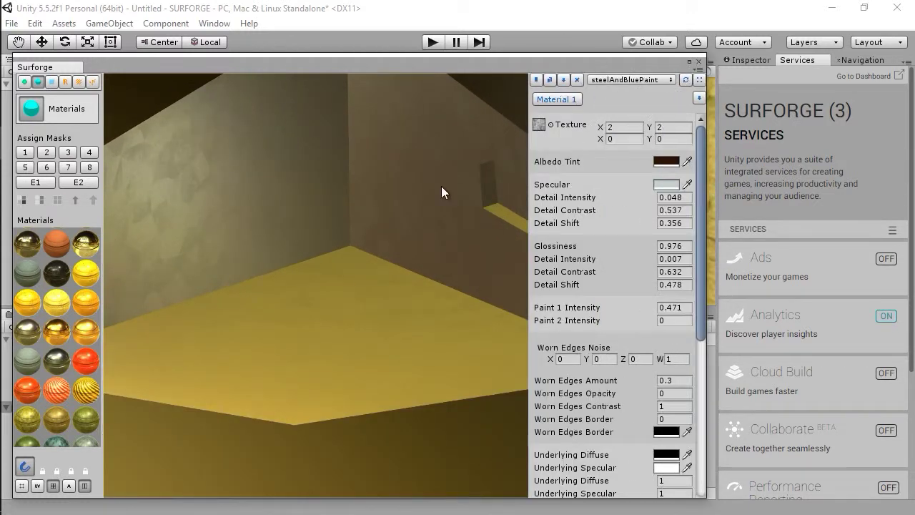
right_click_drag(222, 192, 150, 244)
left_click_drag(150, 243, 215, 255)
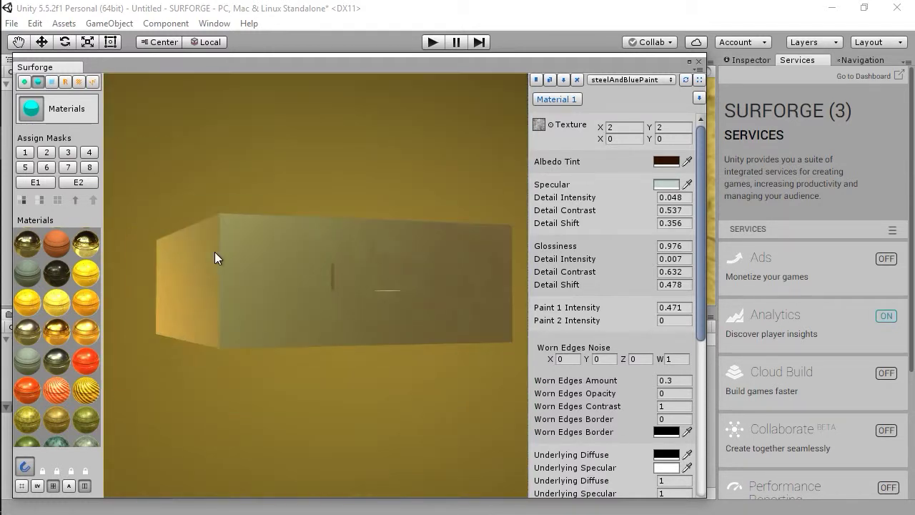
left_click_drag(706, 246, 333, 250)
left_click_drag(156, 169, 161, 140)
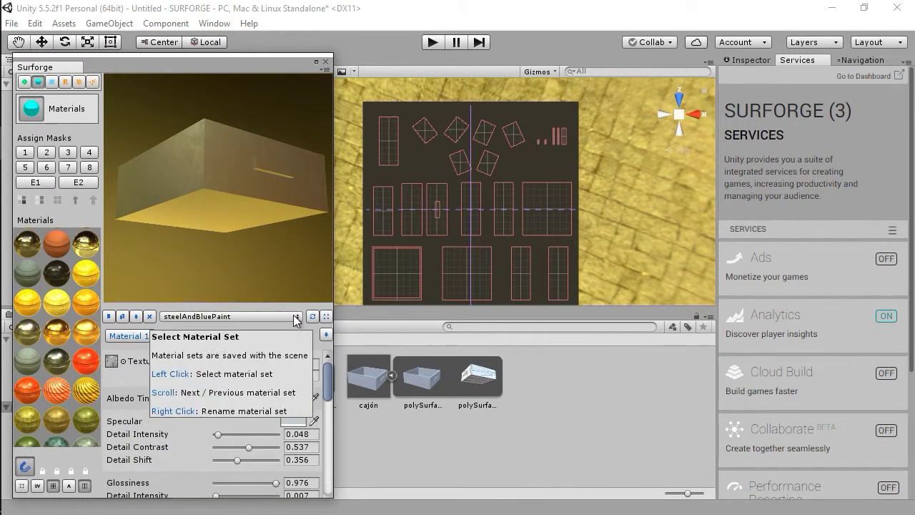
Try the brownAndMetals material set on the drawer and return to steelAndBluePaint.
scroll(296, 320, "down", 1)
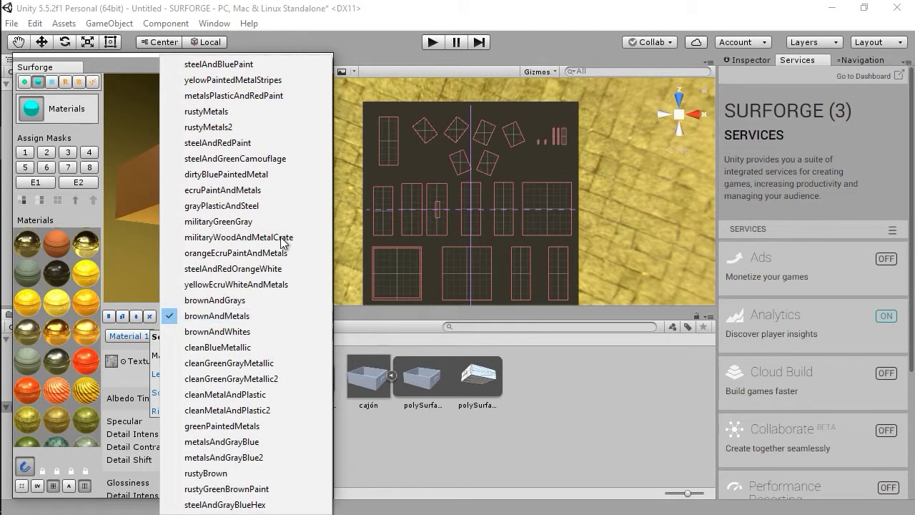
left_click(271, 65)
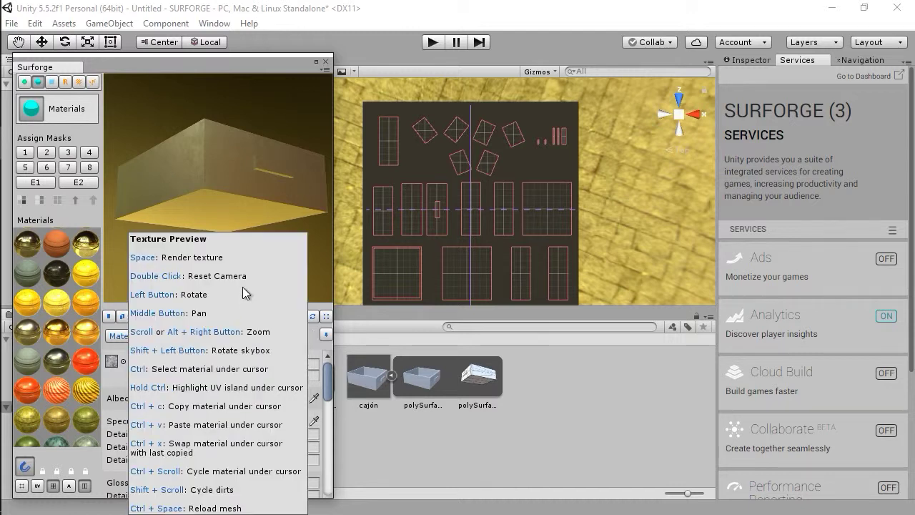
Inspect the metal drawer's outer faces and underside from several angles and compare them with the UV layout.
left_click_drag(261, 188, 207, 215)
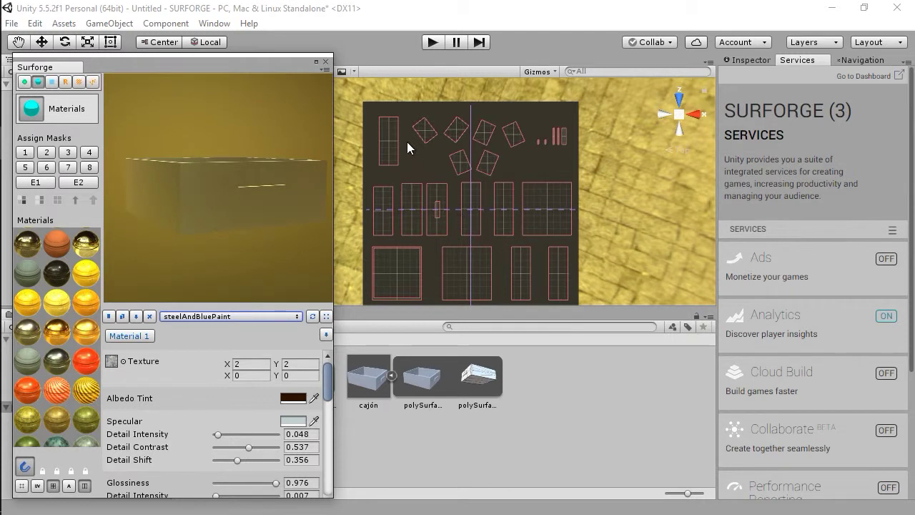
scroll(461, 182, "down", 2)
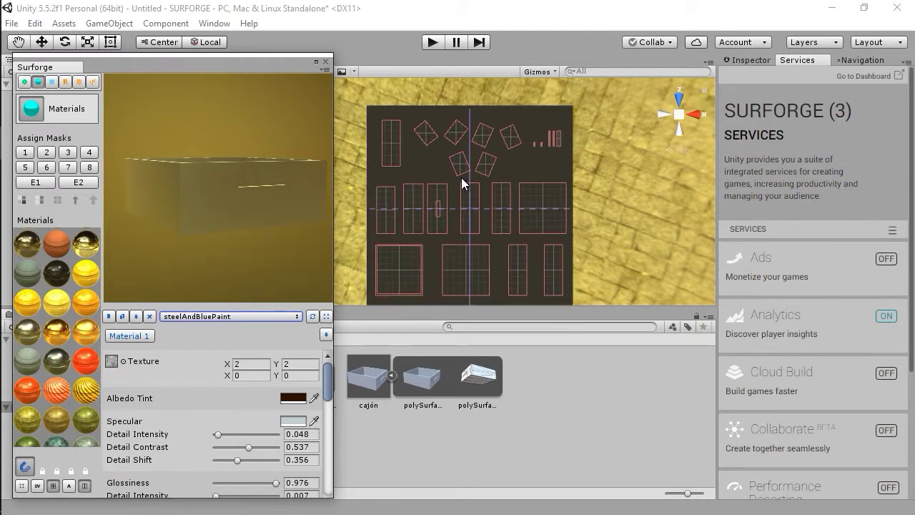
scroll(461, 183, "up", 2)
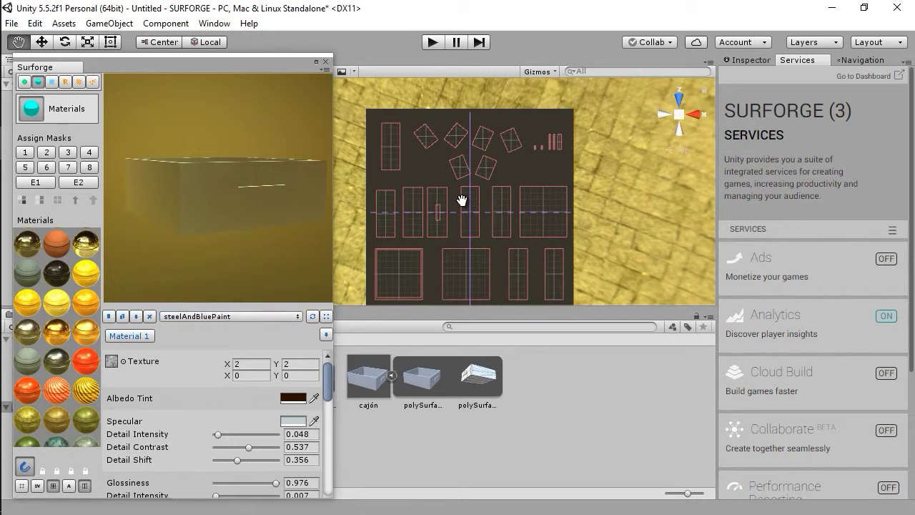
right_click_drag(187, 175, 251, 164)
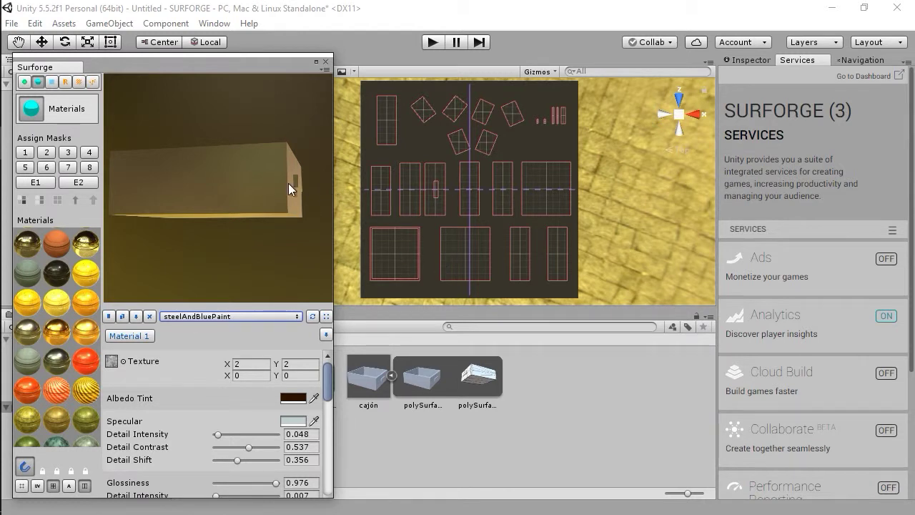
right_click_drag(224, 173, 255, 143)
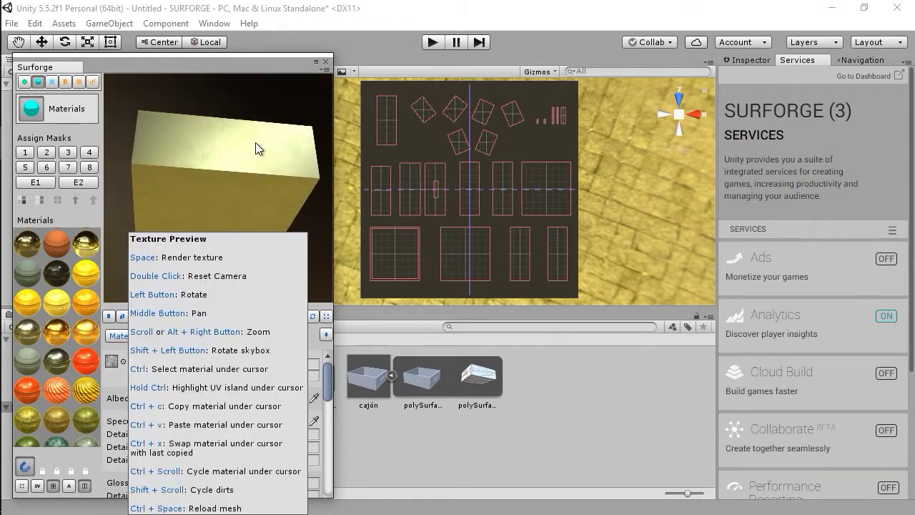
left_click_drag(271, 174, 262, 173)
right_click_drag(261, 173, 188, 191)
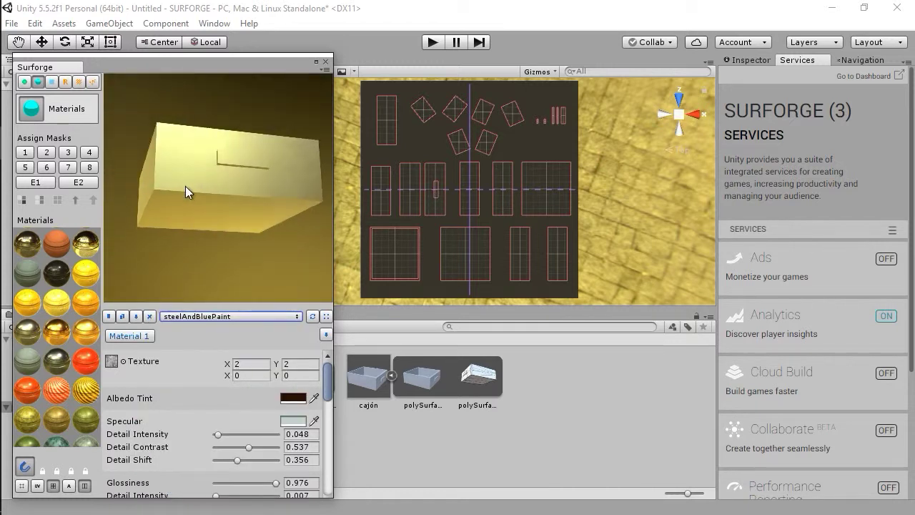
left_click_drag(245, 162, 270, 194)
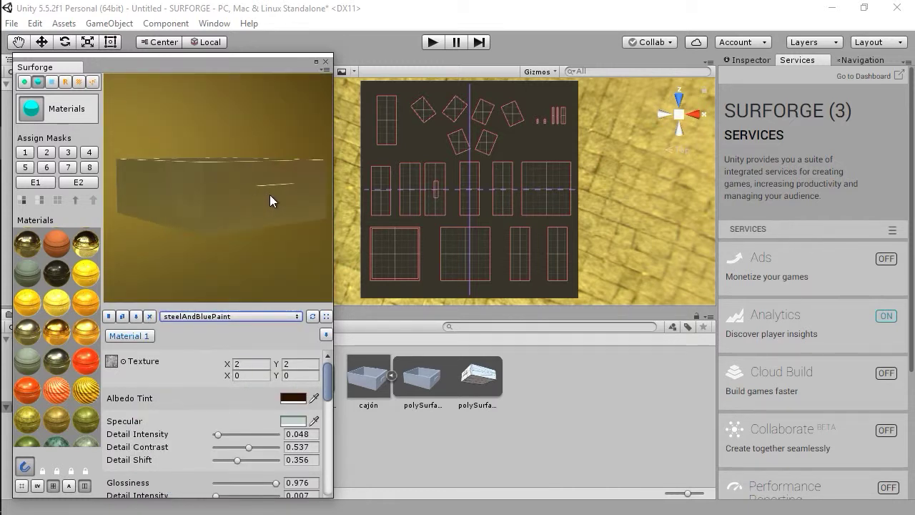
Highlight the UV islands of the drawer's side faces to match them with the UV layout in the scene.
mouse_move(270, 195)
left_click_drag(202, 200, 220, 199)
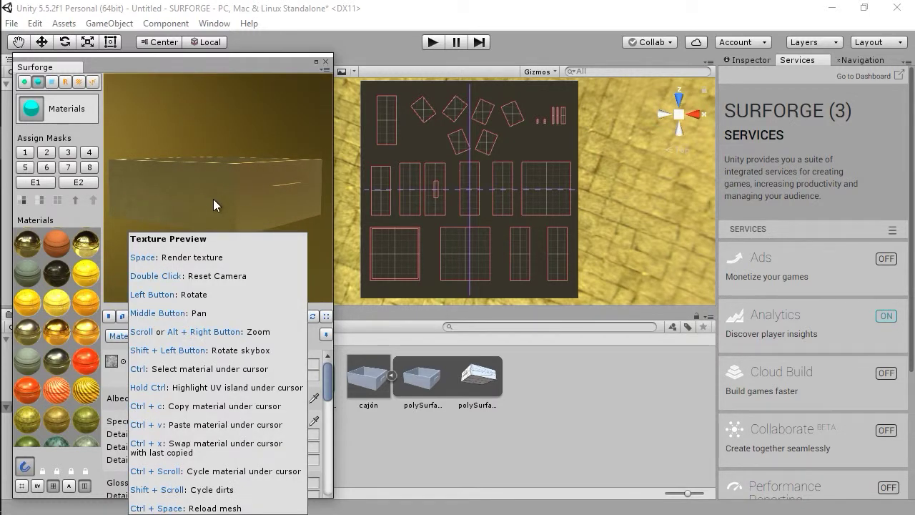
left_click_drag(191, 194, 266, 189)
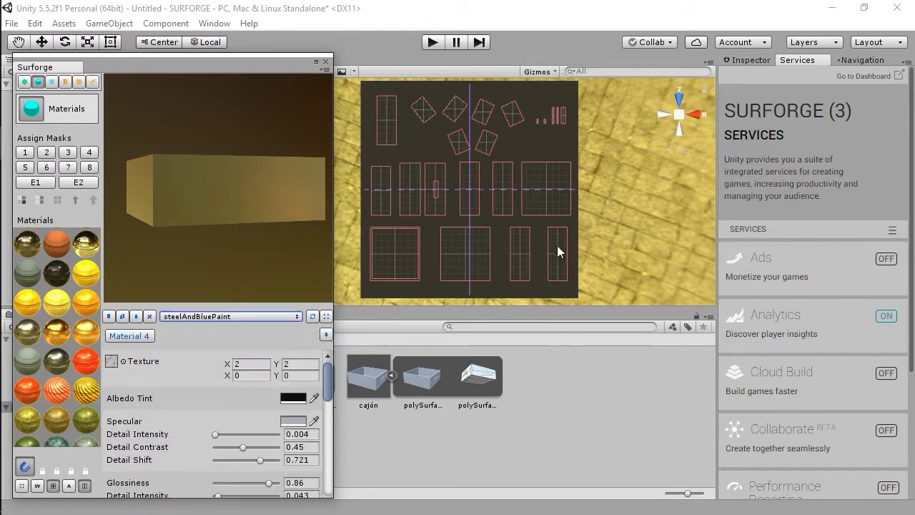
mouse_move(255, 199)
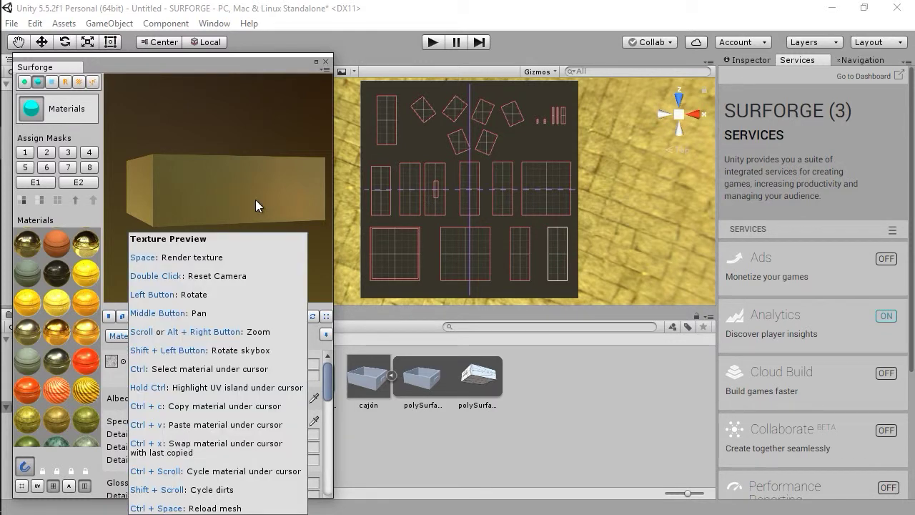
mouse_move(257, 200)
left_mouse_down()
mouse_move(282, 206)
mouse_move(216, 207)
mouse_move(251, 203)
left_mouse_up()
mouse_move(224, 197)
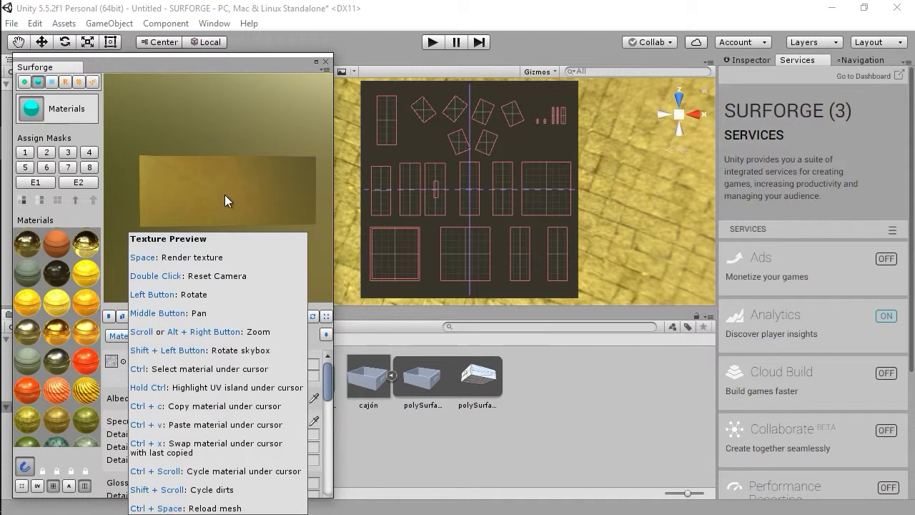
left_click_drag(200, 203, 246, 190)
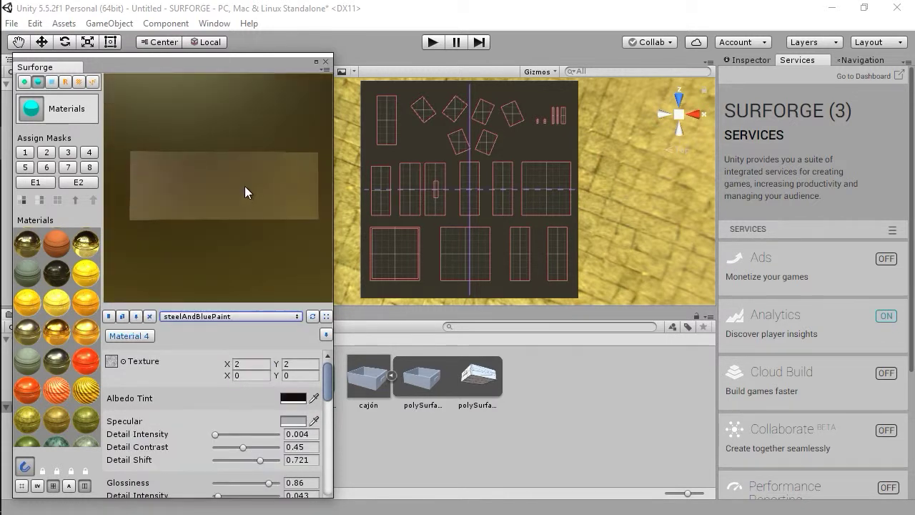
key("ctrl")
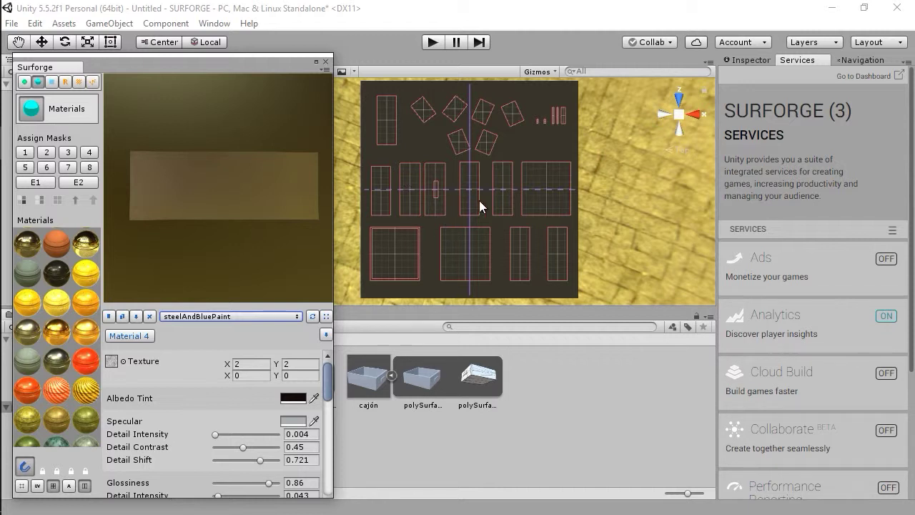
Examine the drawer's interior in the preview and its UV islands up close in the scene.
scroll(479, 203, "down", 3)
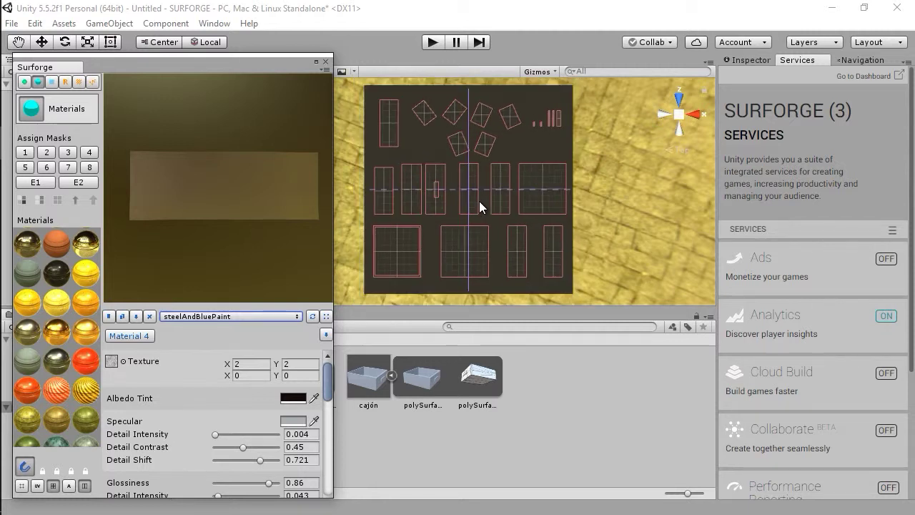
scroll(478, 206, "up", 1)
left_click_drag(282, 194, 190, 243)
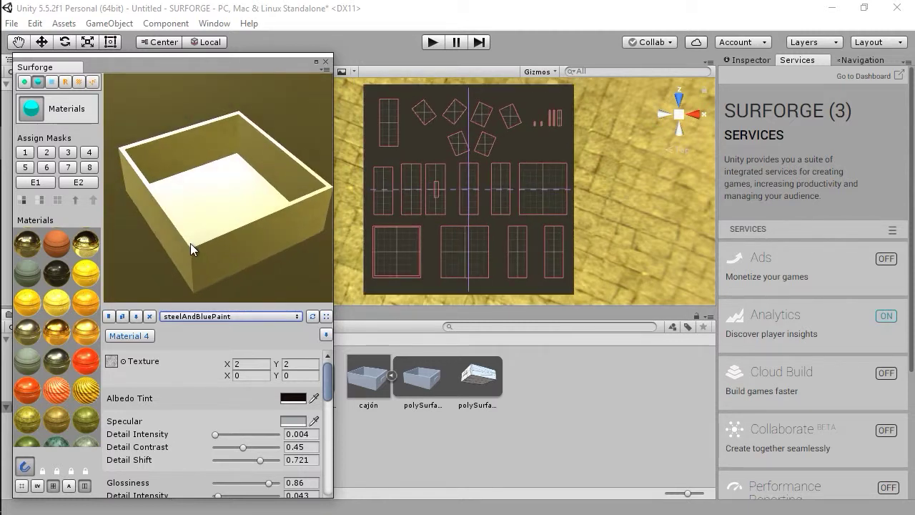
left_click_drag(219, 205, 203, 192)
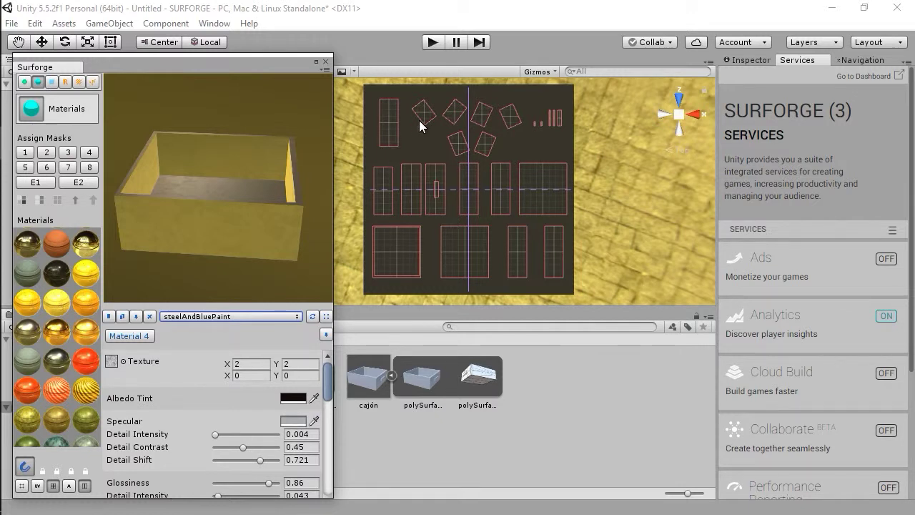
scroll(420, 126, "up", 5)
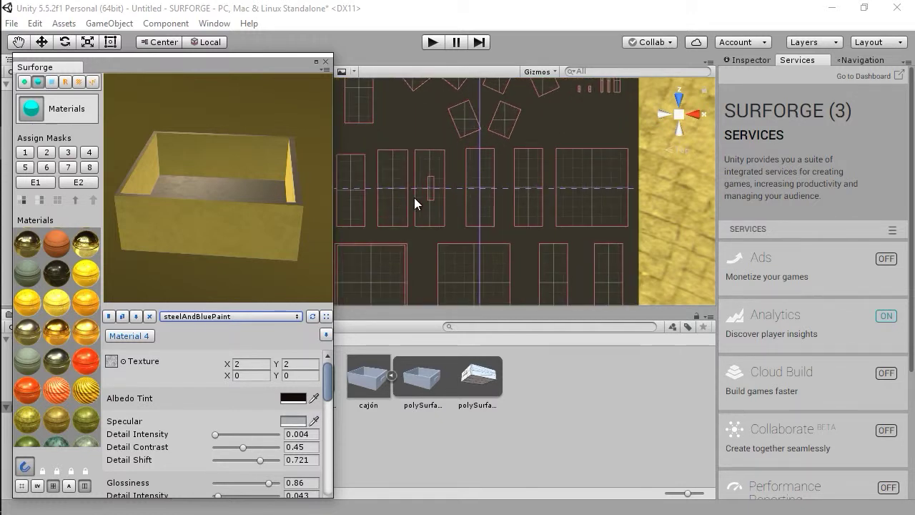
scroll(446, 201, "down", 4)
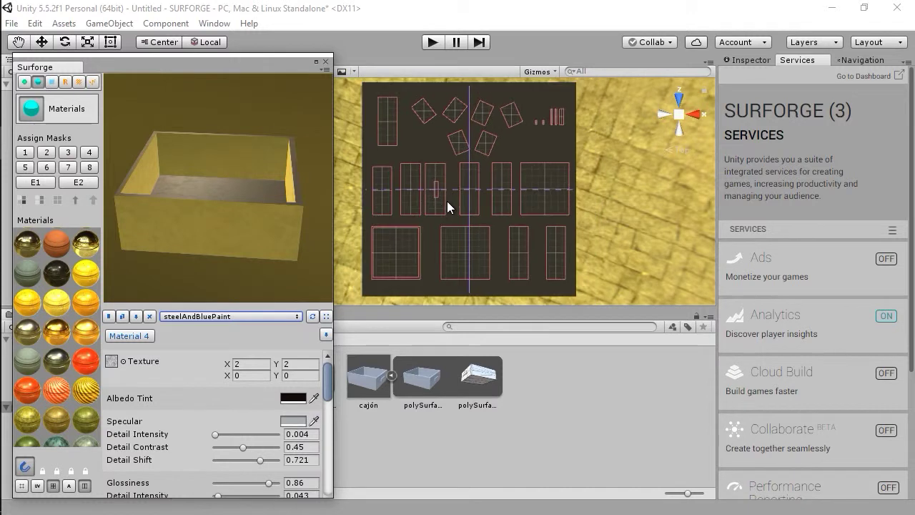
middle_click_drag(439, 216, 436, 238)
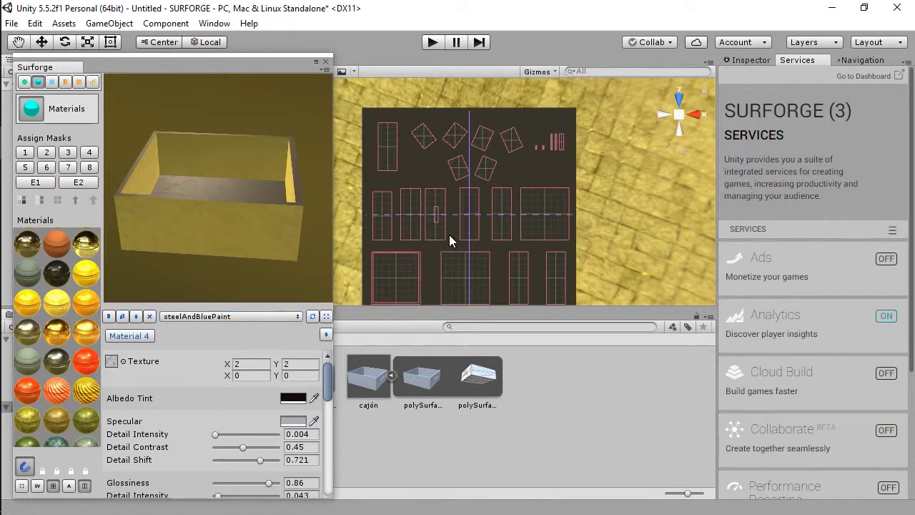
scroll(449, 235, "up", 3)
scroll(399, 191, "up", 2)
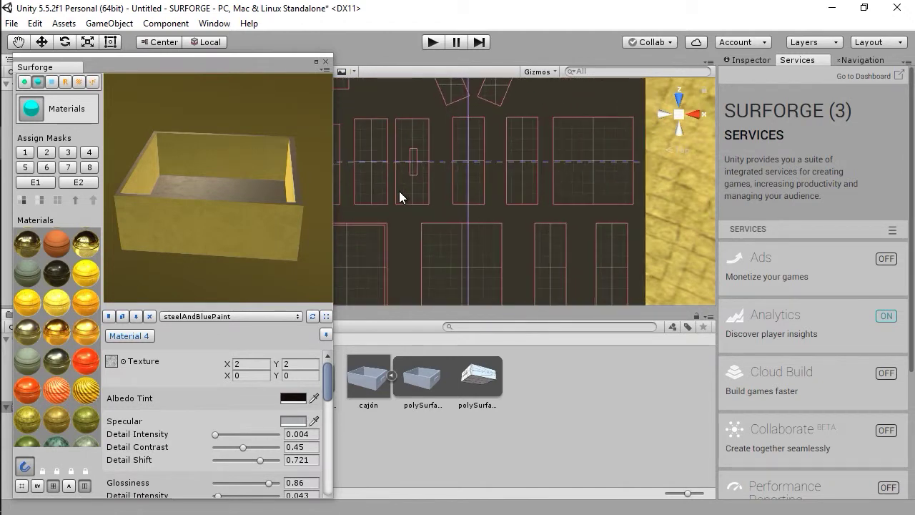
Examine the full UV layout in the scene and compare it with the drawer's long outer side in the preview.
middle_click_drag(400, 195, 468, 213)
scroll(455, 213, "up", 2)
scroll(455, 213, "up", 2)
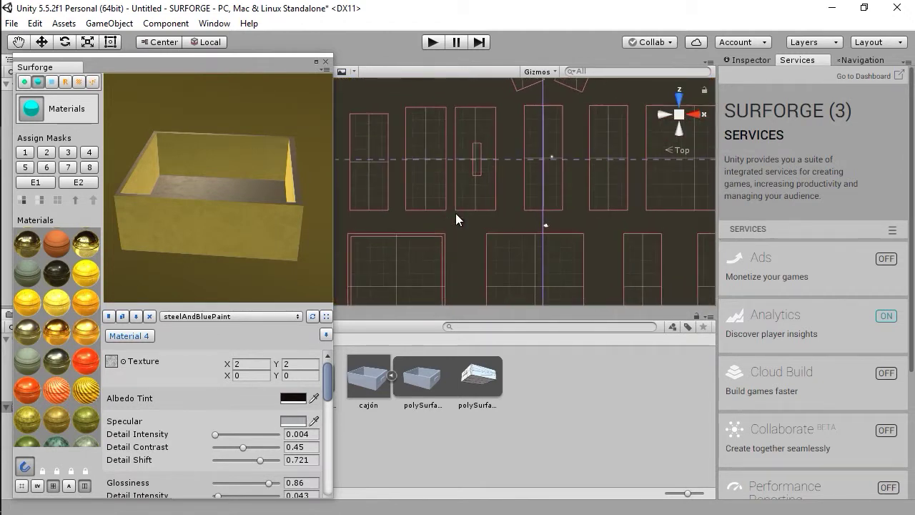
scroll(456, 213, "up", 1)
scroll(455, 213, "down", 3)
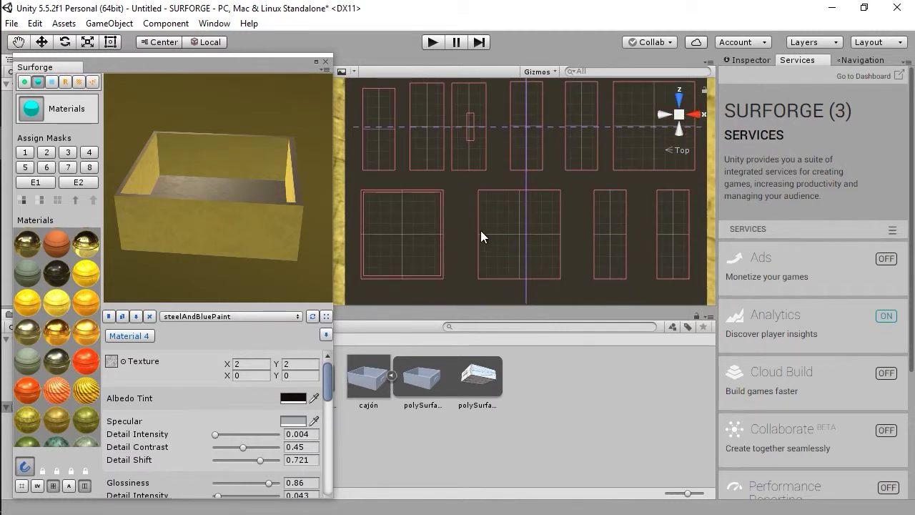
scroll(557, 209, "down", 3)
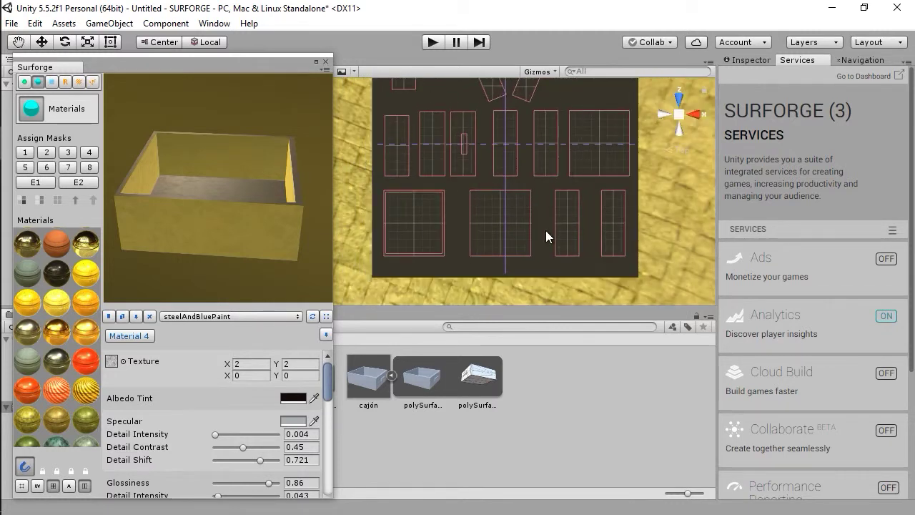
middle_click_drag(507, 224, 503, 257)
scroll(494, 170, "down", 2)
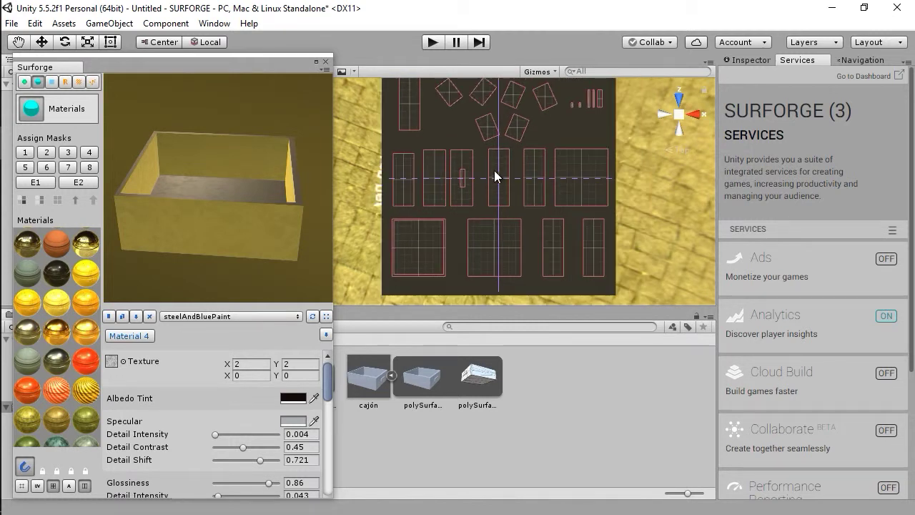
scroll(494, 170, "down", 1)
left_click_drag(261, 243, 291, 191)
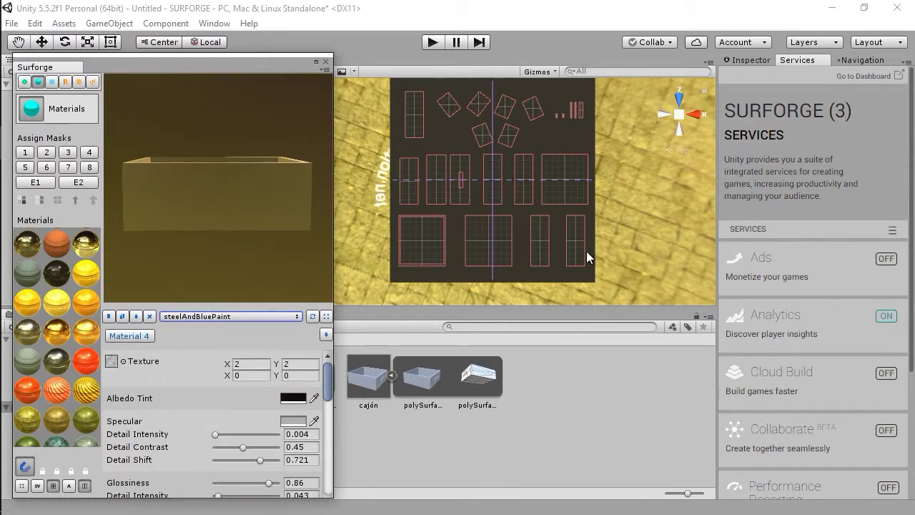
left_click_drag(178, 176, 226, 196)
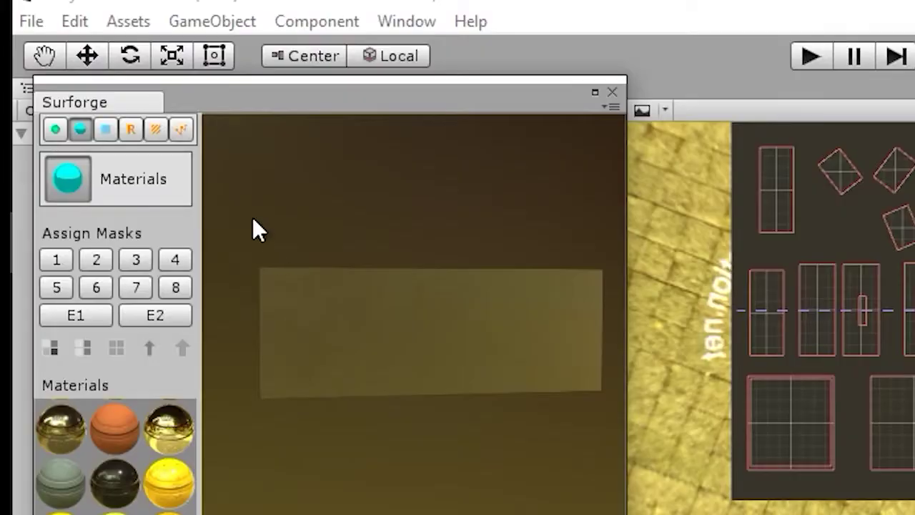
Create a bevelled Poly Lasso panel that fills the rightmost UV island of the layout's lowest row.
left_click(181, 130)
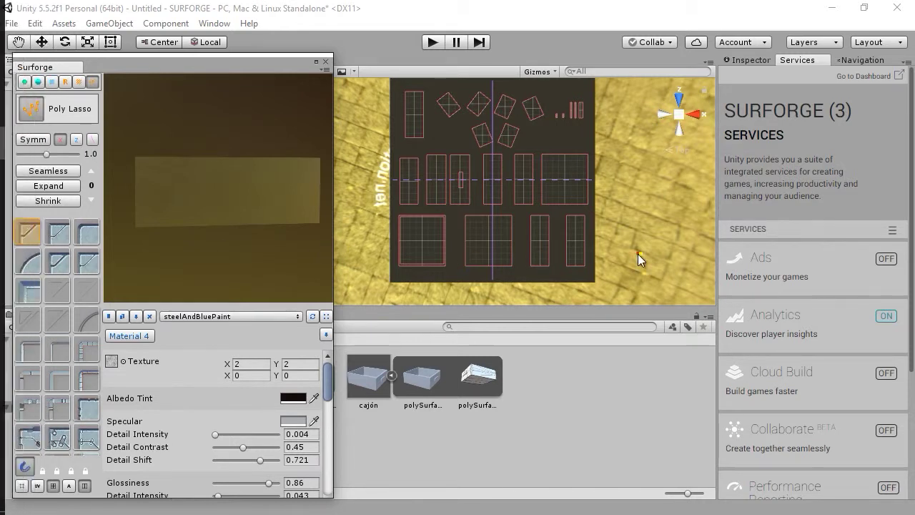
scroll(587, 250, "up", 2)
scroll(587, 249, "up", 3)
middle_click_drag(598, 249, 469, 193)
scroll(503, 218, "up", 5)
scroll(599, 222, "up", 2)
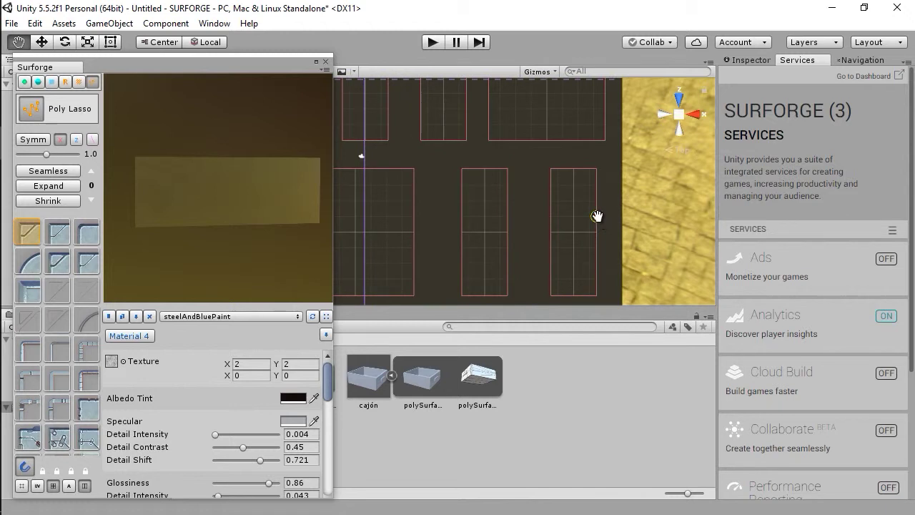
middle_click_drag(596, 215, 505, 202)
scroll(490, 220, "up", 2)
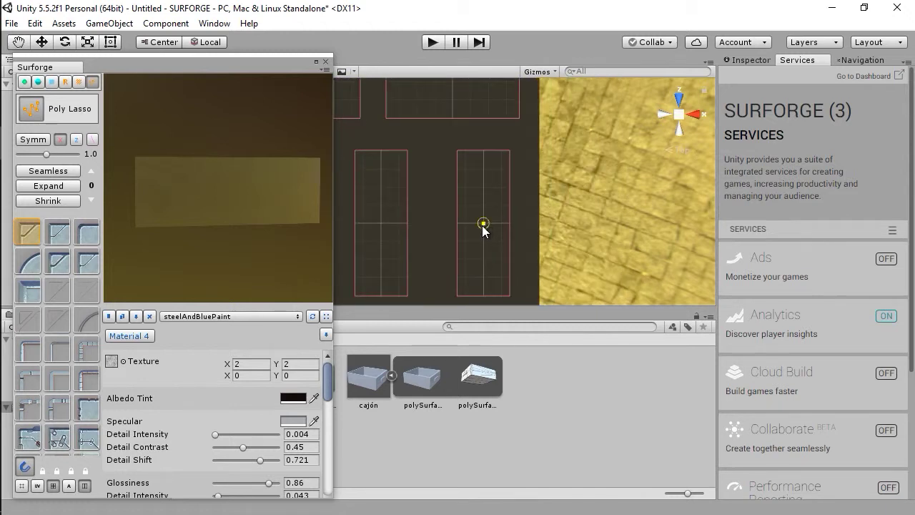
left_click(482, 226)
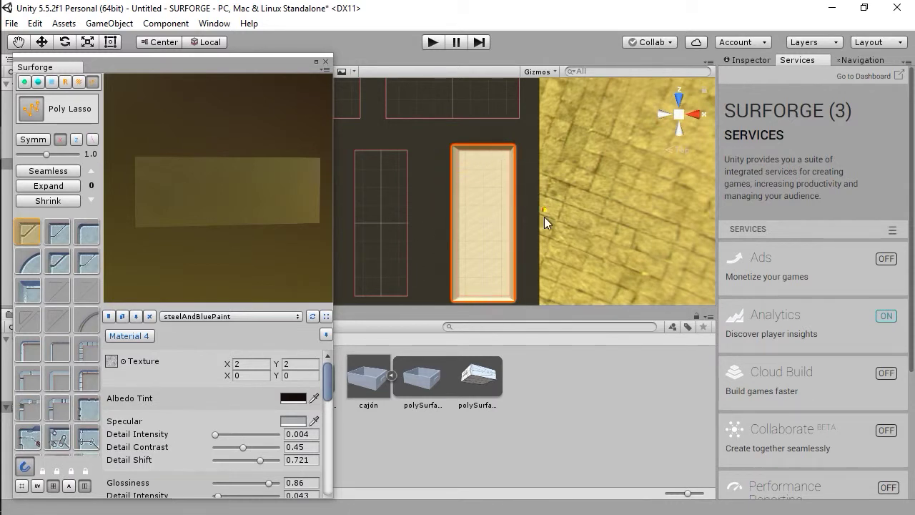
Render the texture in the preview and inspect the bevelled panel on the drawer's side from several angles.
mouse_move(237, 215)
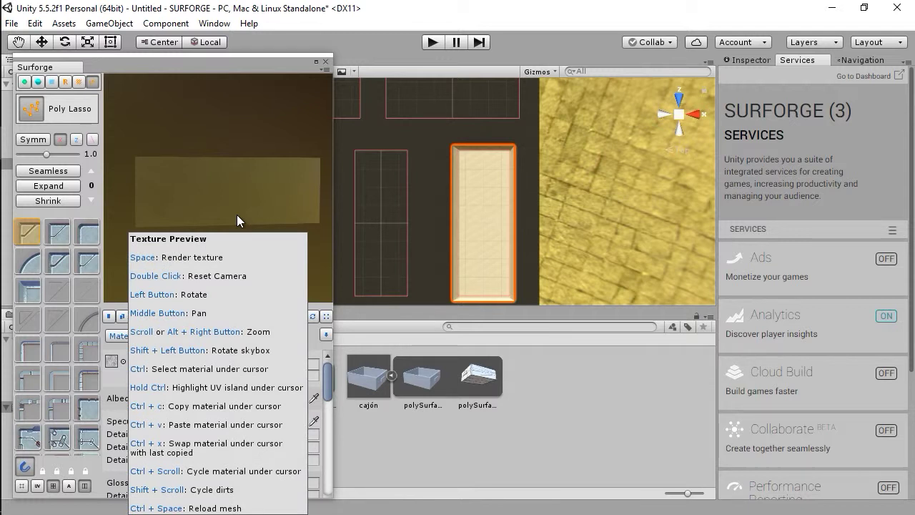
key("space")
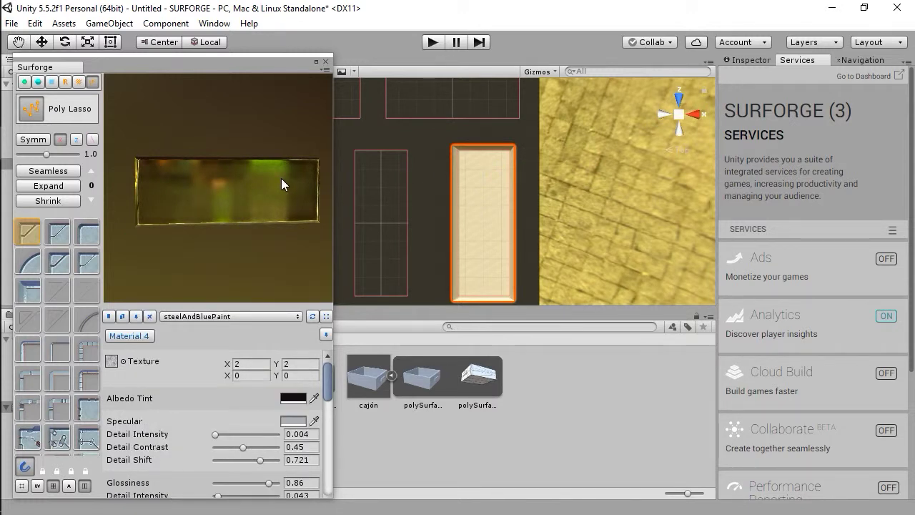
mouse_move(281, 182)
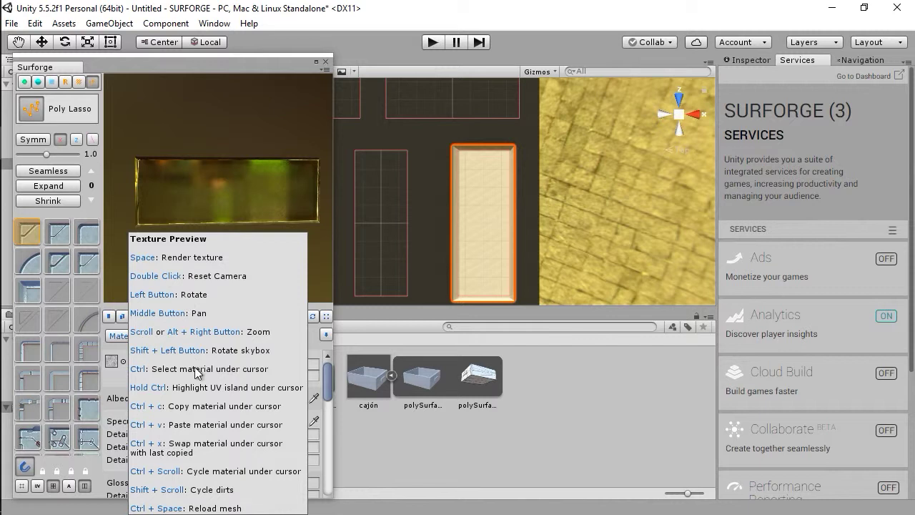
left_click_drag(164, 219, 202, 191)
mouse_move(198, 150)
left_mouse_down()
mouse_move(193, 168)
mouse_move(171, 176)
mouse_move(179, 156)
mouse_move(226, 177)
mouse_move(213, 172)
mouse_move(185, 199)
mouse_move(214, 158)
left_mouse_up()
left_click_drag(257, 203, 320, 198)
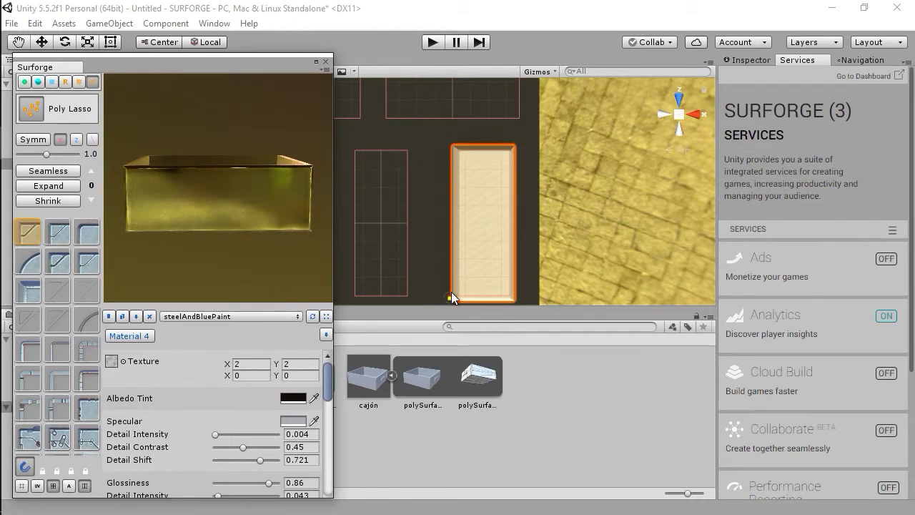
left_click_drag(196, 189, 286, 183)
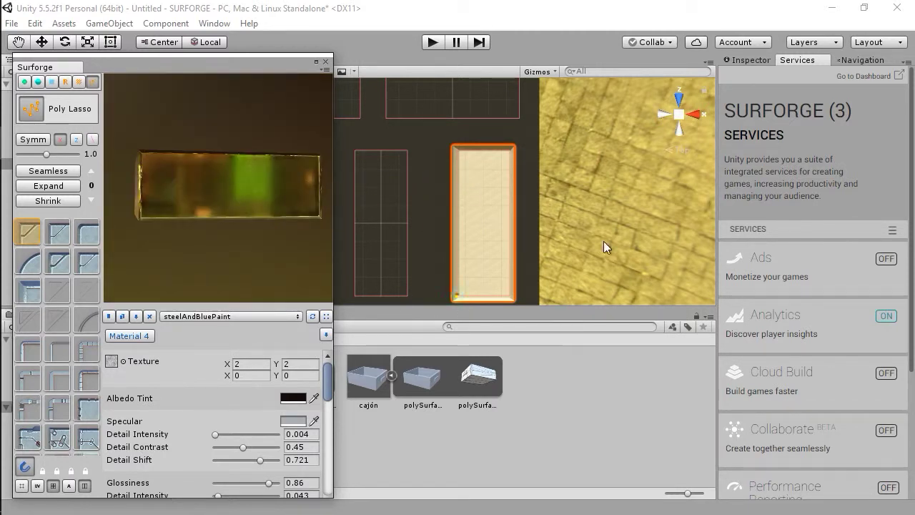
Try other material masks on the bevelled panel and check the rendered metal finish on the drawer's side.
left_click(489, 207)
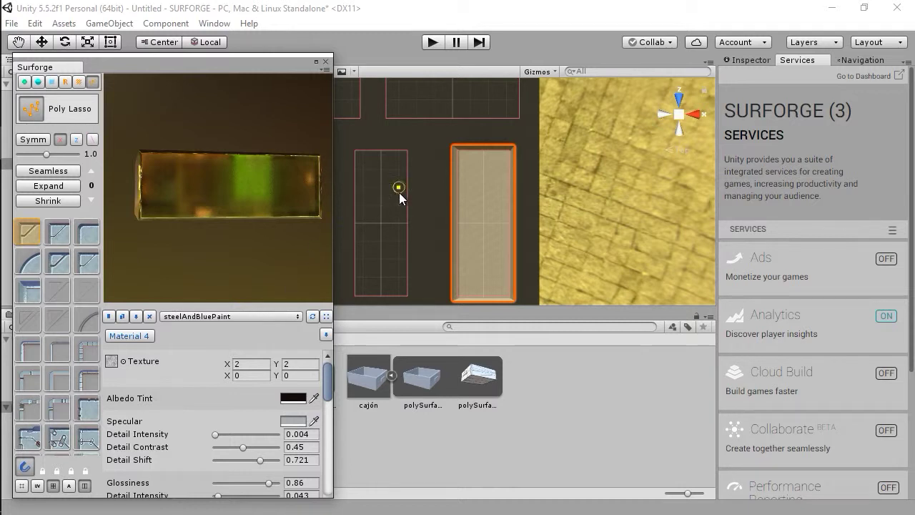
mouse_move(248, 194)
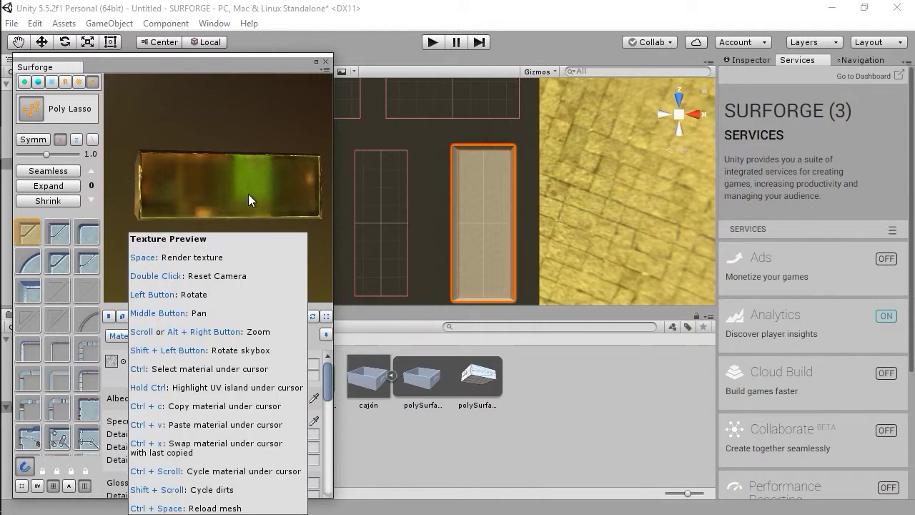
left_click_drag(250, 193, 210, 190)
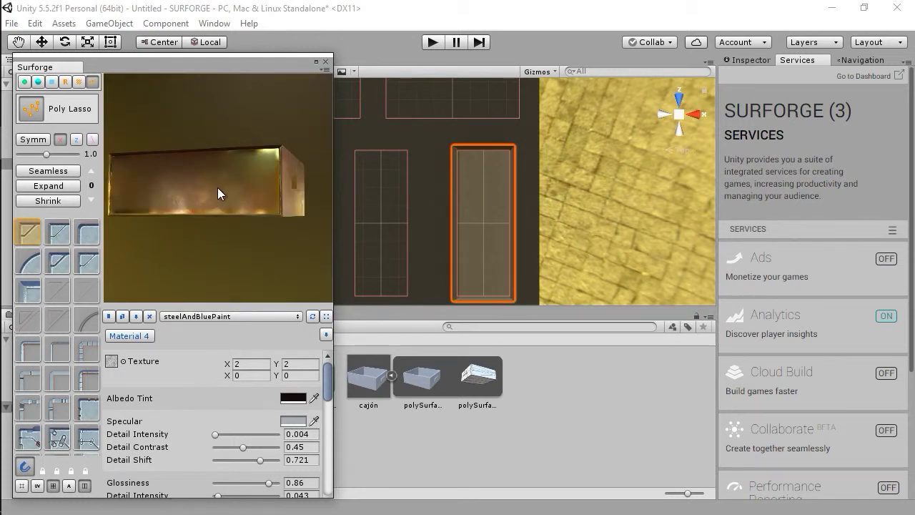
left_click_drag(230, 191, 171, 149)
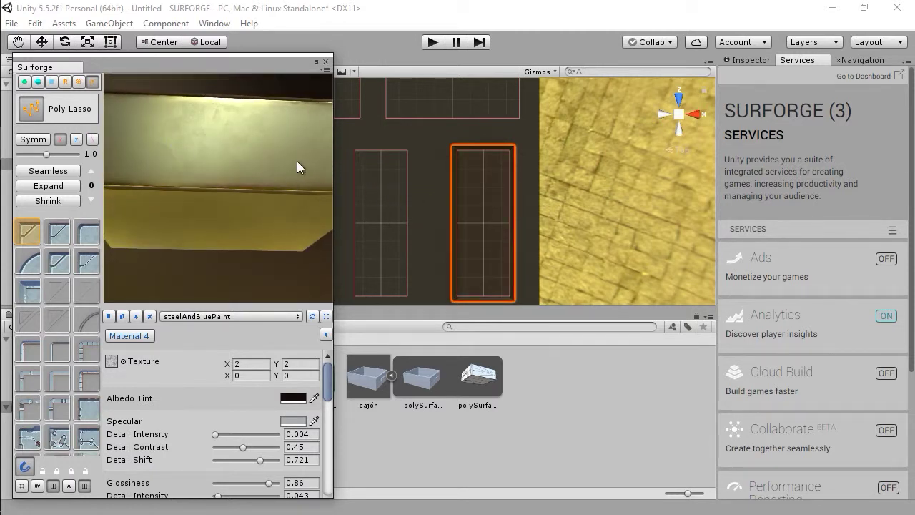
Try further material masks on the panel, including the green paint and the glowing cyan one, and inspect each render.
mouse_move(298, 163)
left_click_drag(203, 150, 168, 134)
mouse_move(199, 142)
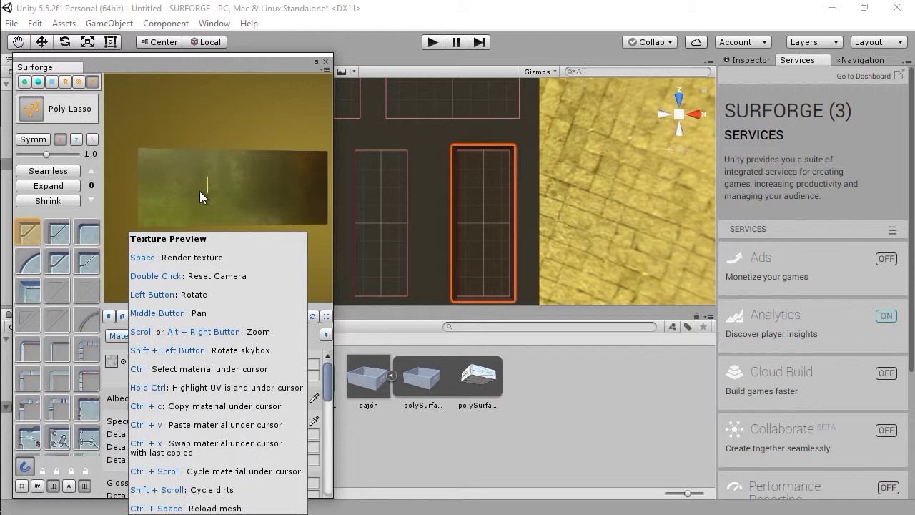
scroll(206, 193, "up", 3)
left_click_drag(216, 180, 157, 156)
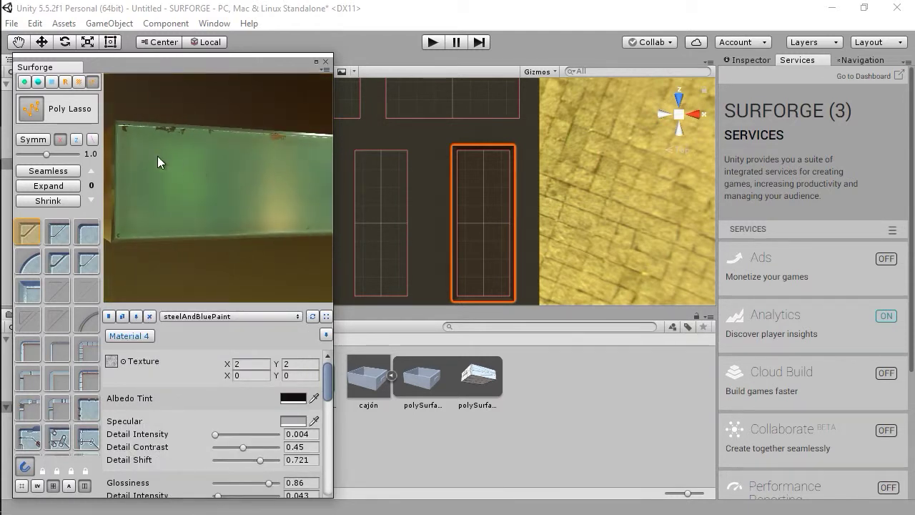
mouse_move(143, 135)
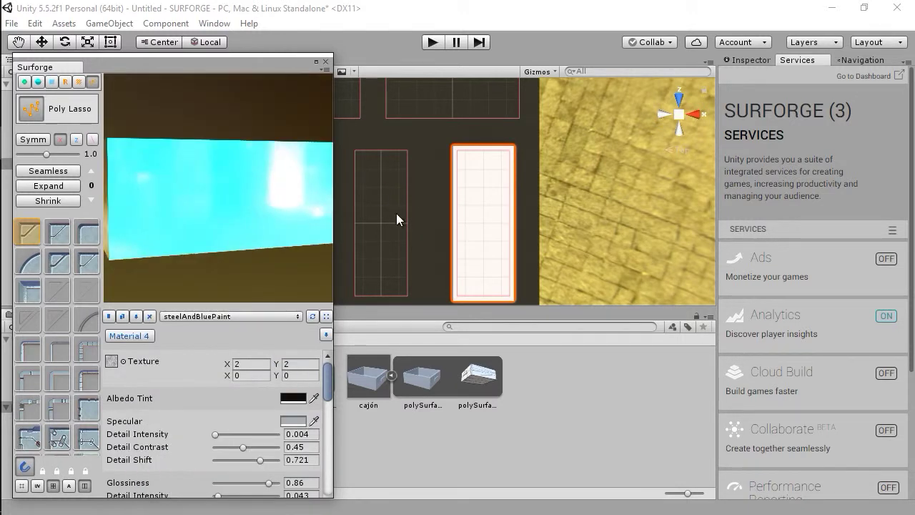
Return the panel to the gold metal mask, render it again and widen the Surforge window for a larger preview.
left_click(405, 192)
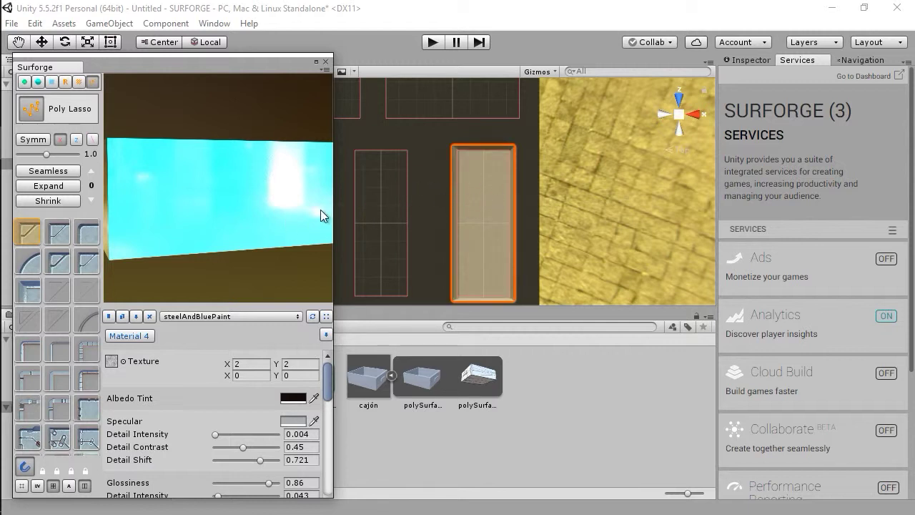
left_click_drag(236, 189, 265, 200)
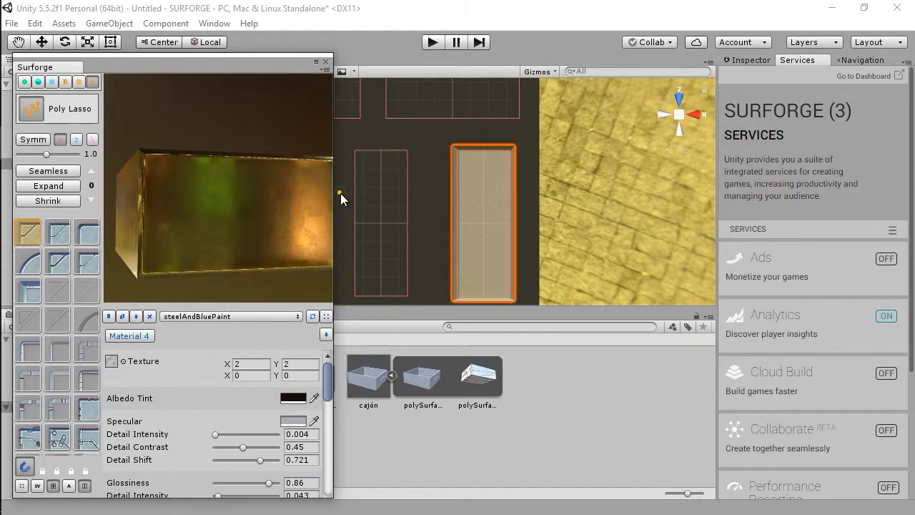
left_click_drag(333, 194, 383, 193)
left_click_drag(296, 214, 220, 140)
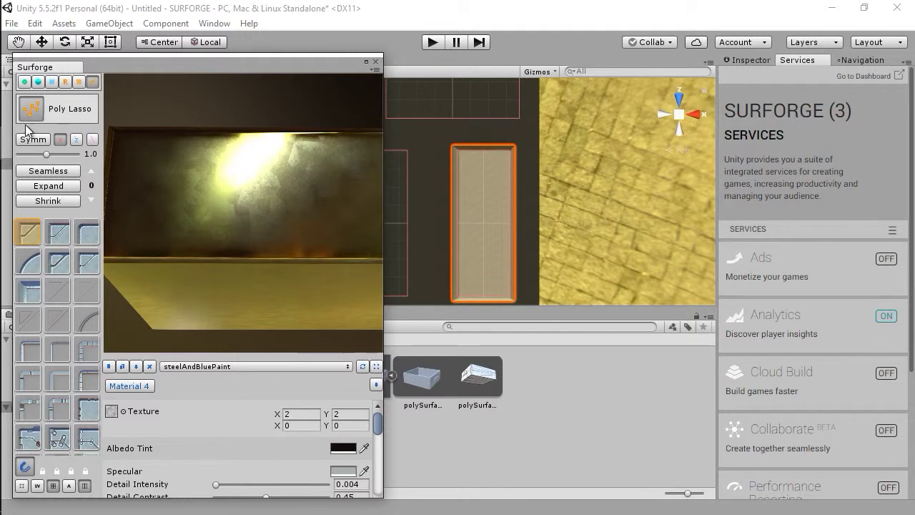
Split the bevelled panel lengthwise with a straight Poly Lasso line running from beyond its upper edge to beyond its lower edge.
mouse_move(61, 126)
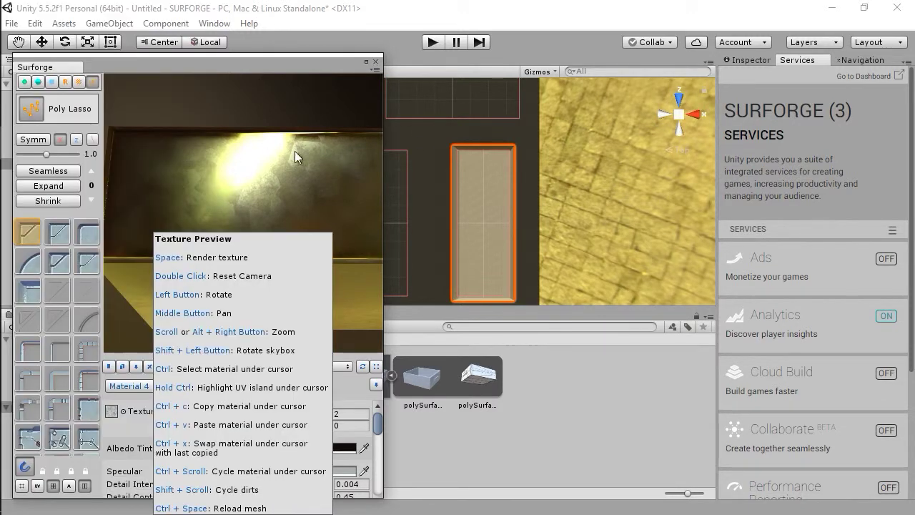
left_click(476, 134)
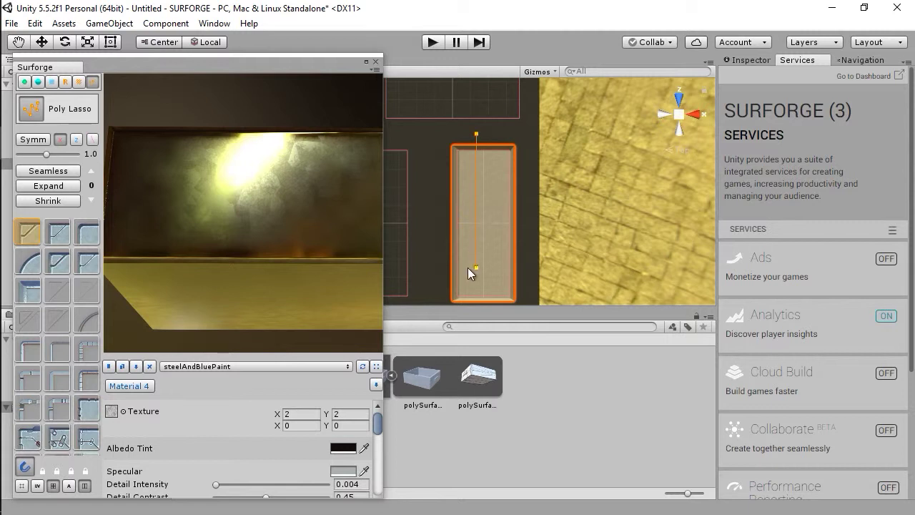
middle_click_drag(467, 301, 465, 276)
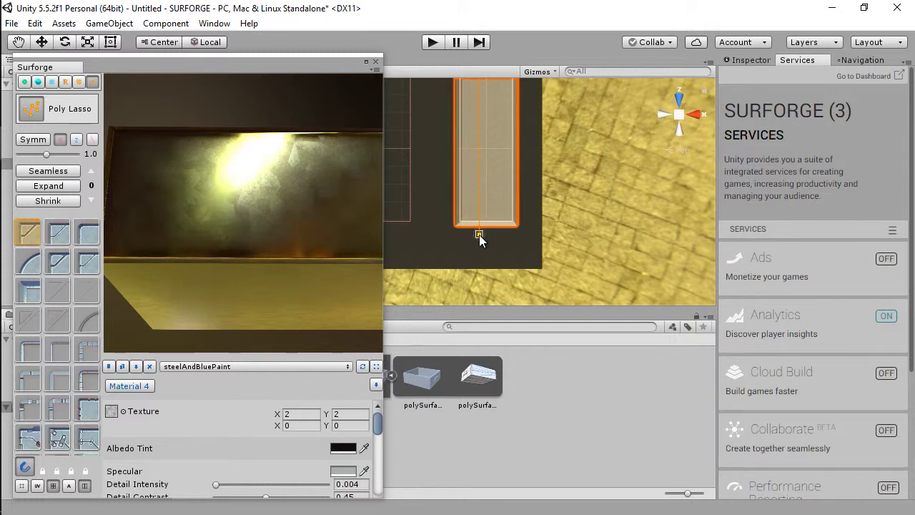
left_click(481, 235)
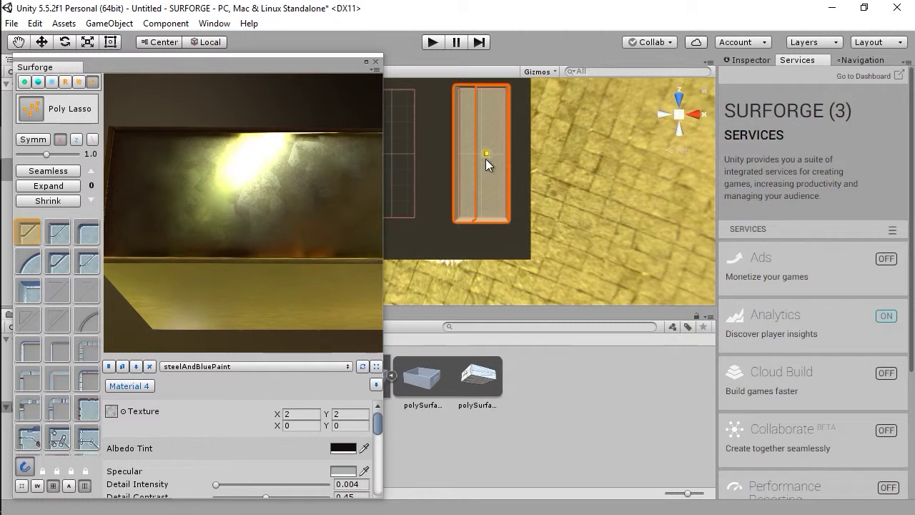
Render the split panel in the preview and inspect the groove along the drawer's side up close.
mouse_move(296, 194)
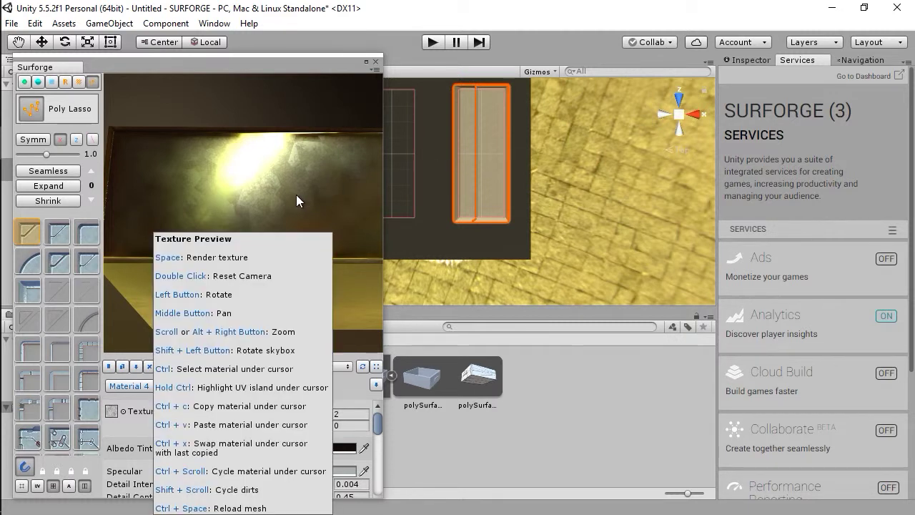
left_click_drag(290, 193, 263, 232)
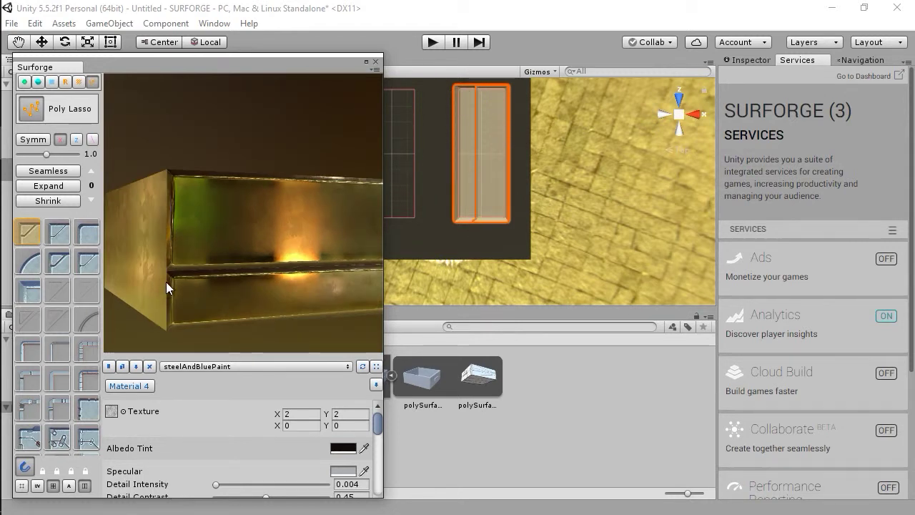
mouse_move(268, 253)
left_mouse_down()
mouse_move(201, 218)
mouse_move(260, 206)
mouse_move(272, 237)
left_mouse_up()
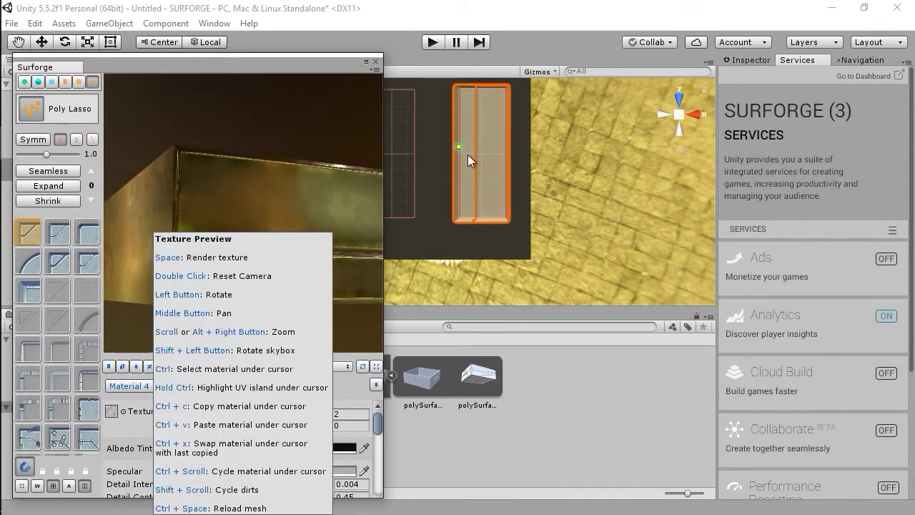
double_click(298, 220)
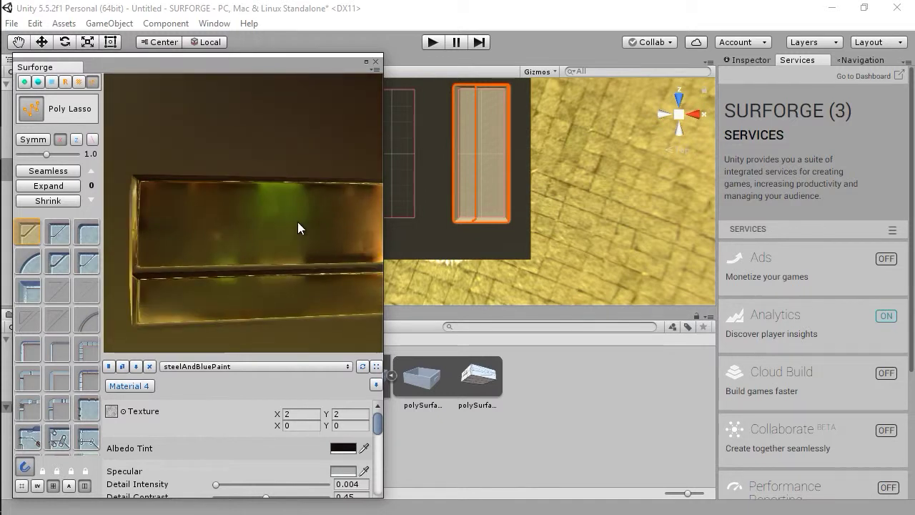
Draw a small square Poly Lasso block near the upper end of the wide panel strip.
left_click(484, 113)
left_click(489, 114)
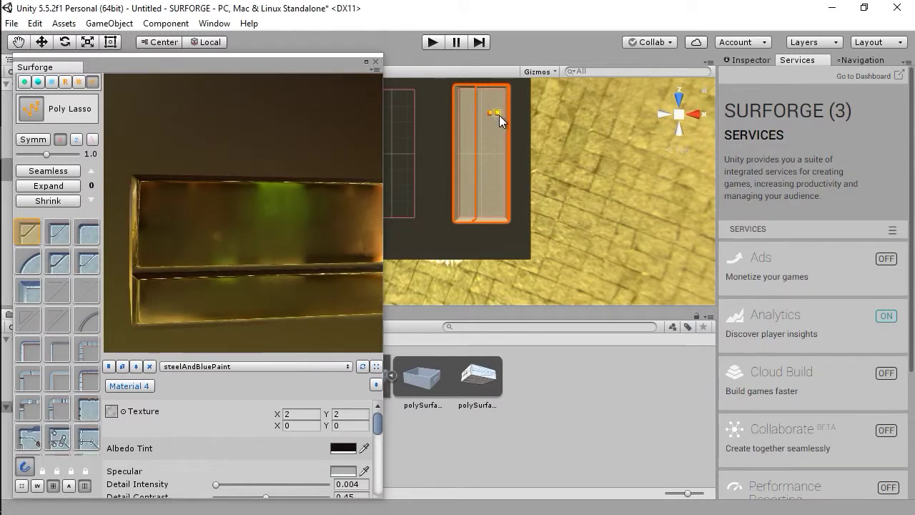
left_click(496, 115)
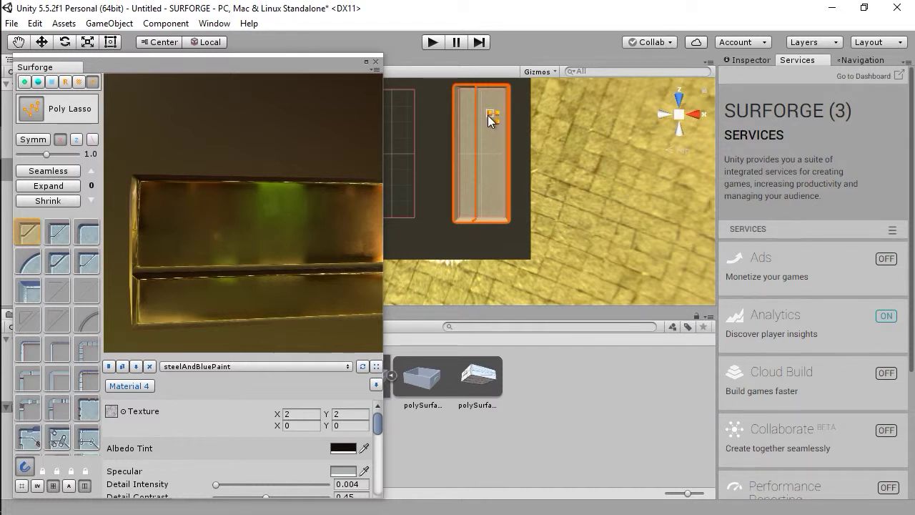
left_click(488, 115)
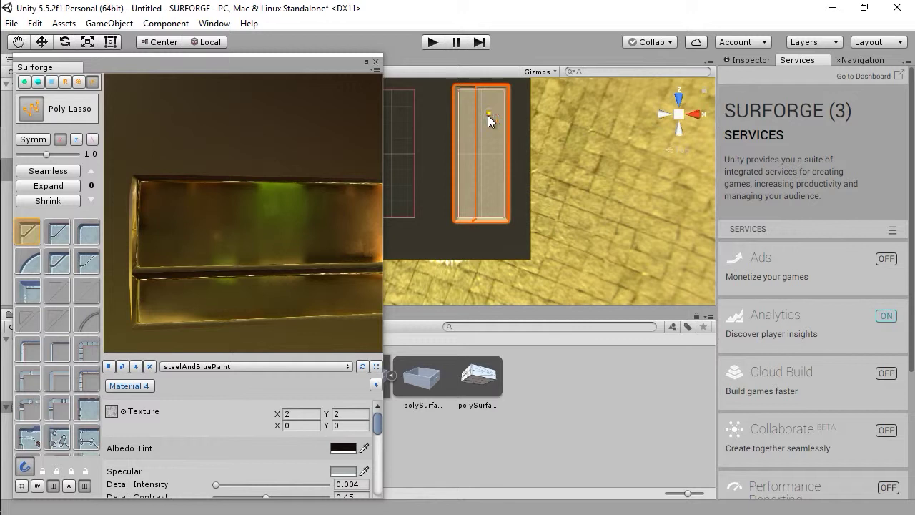
left_click(488, 116)
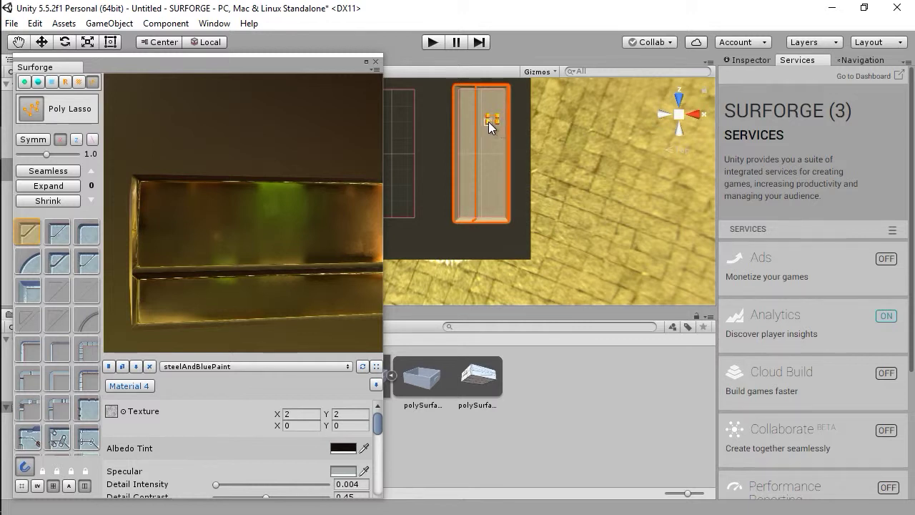
left_click(486, 119)
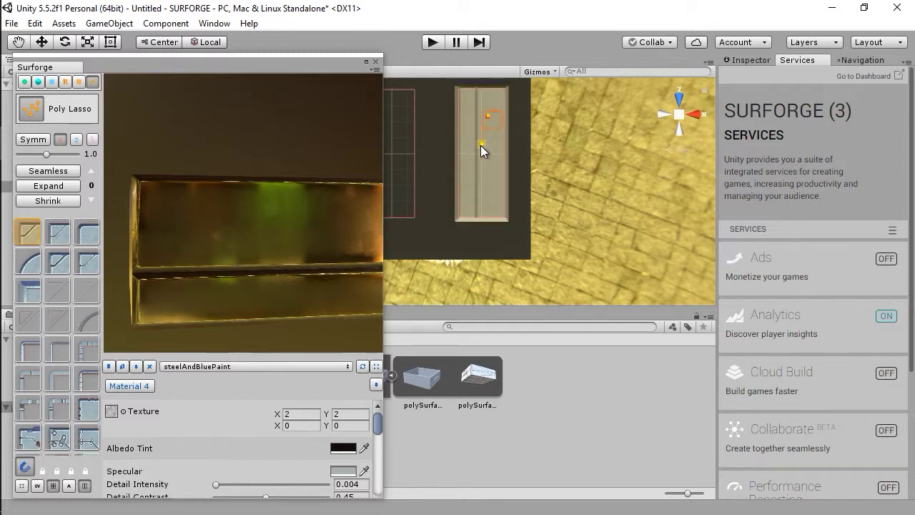
key("Escape")
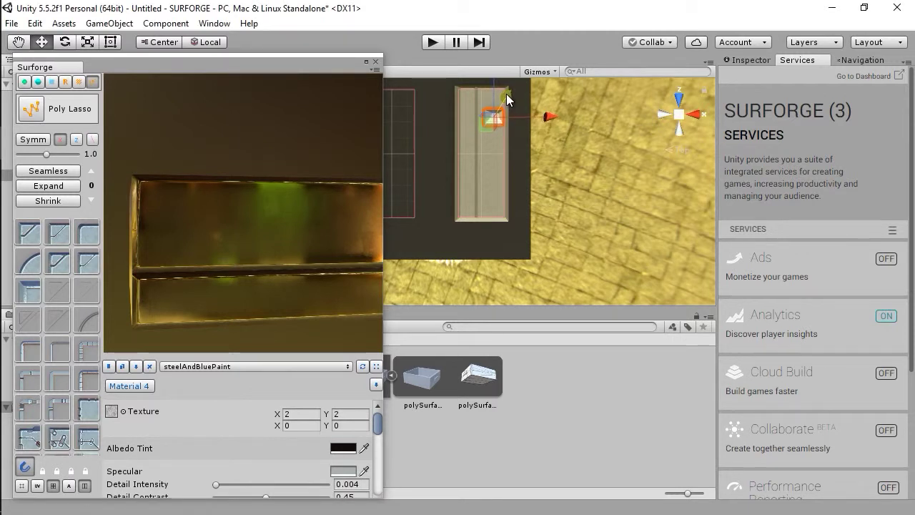
Try raising the small square block above the panel, cycling the move, rotate and scale tools, and render it in the preview.
left_click_drag(503, 95, 505, 93)
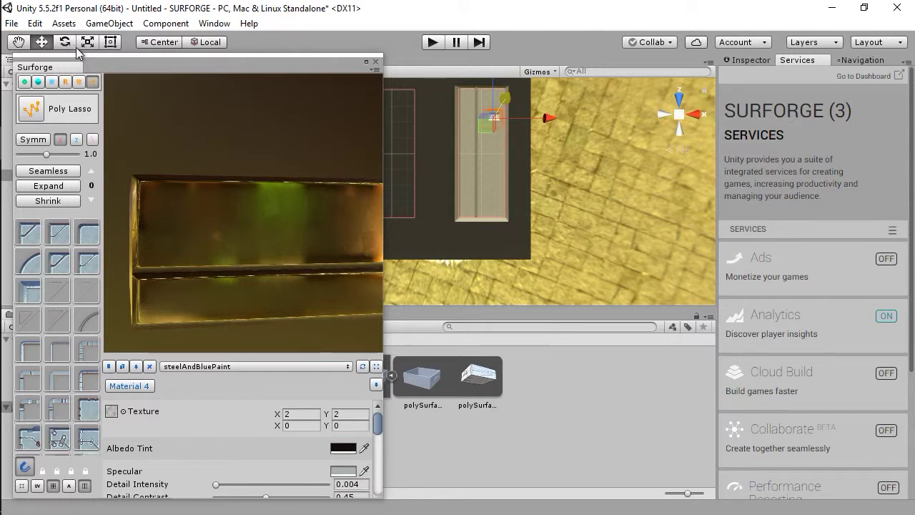
key("e")
mouse_move(291, 161)
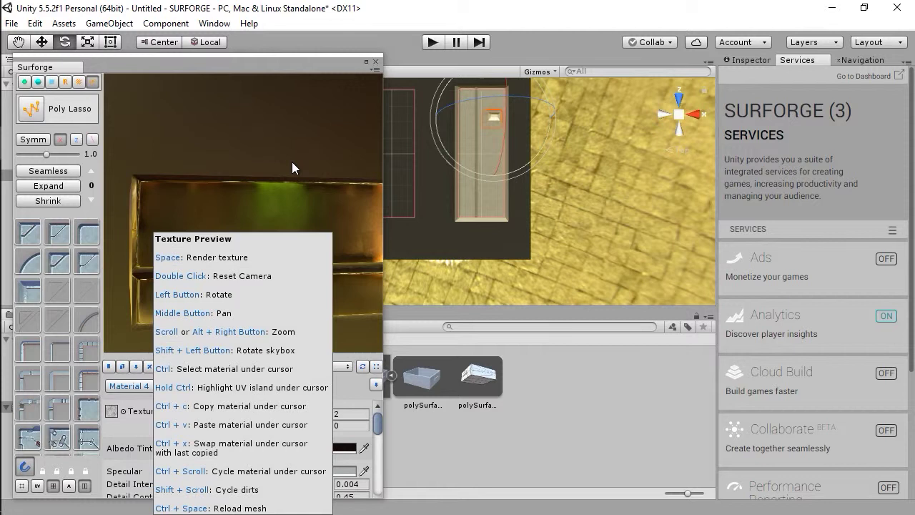
key("r")
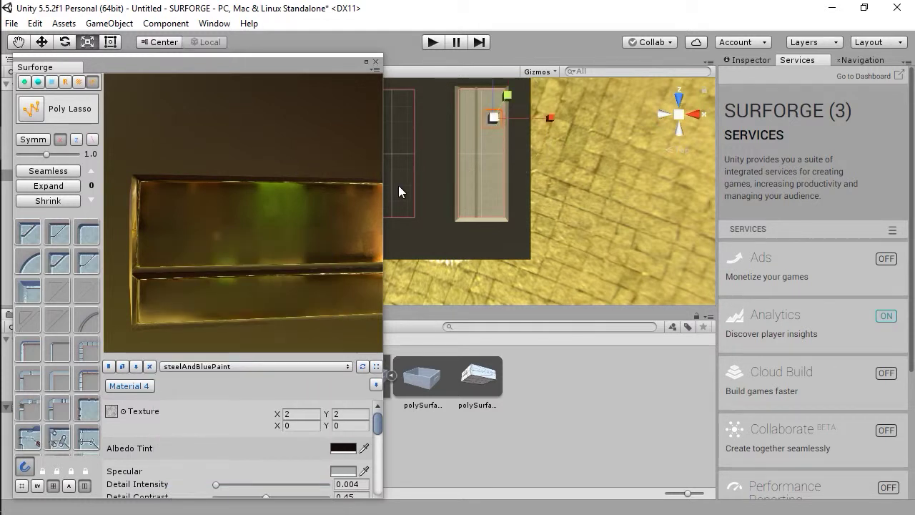
key("w")
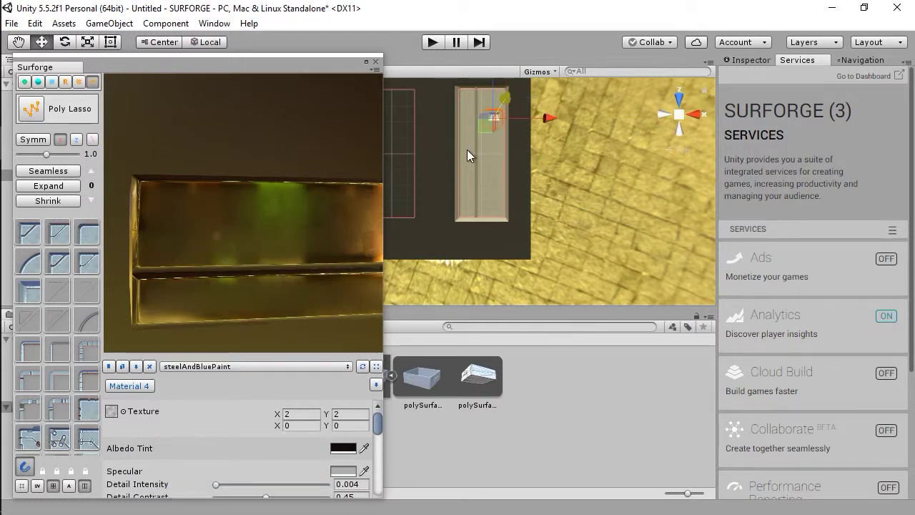
key("q")
key("w")
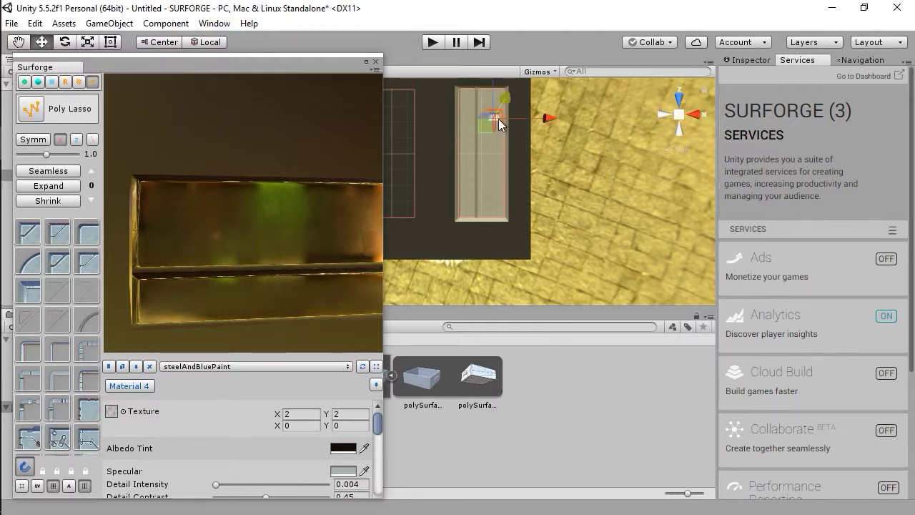
left_click(509, 96)
left_click(247, 234)
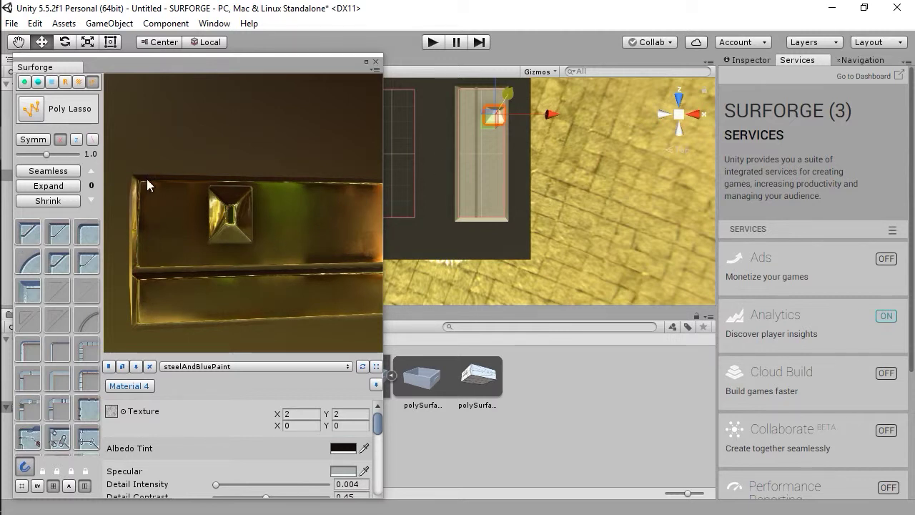
mouse_move(354, 146)
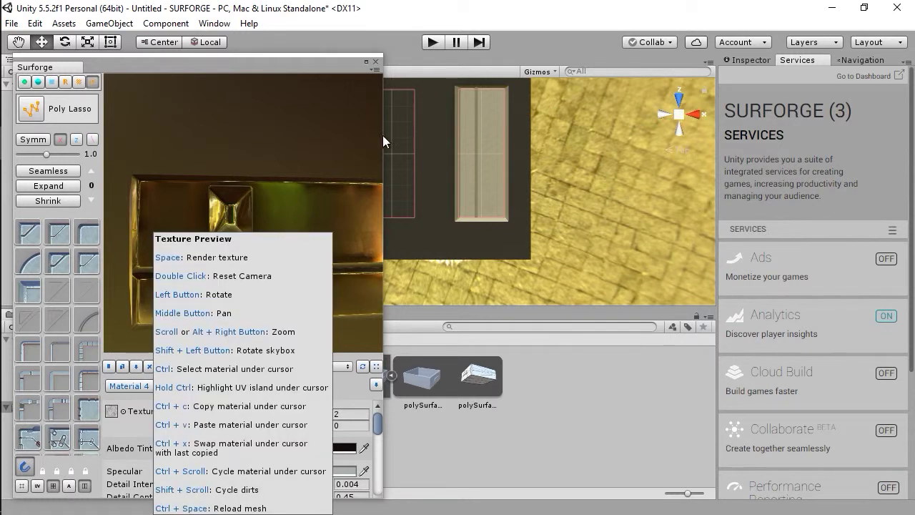
Shift the narrow panel strip slightly away from the wide one, render the drawer and inspect the widened groove.
left_click(471, 111)
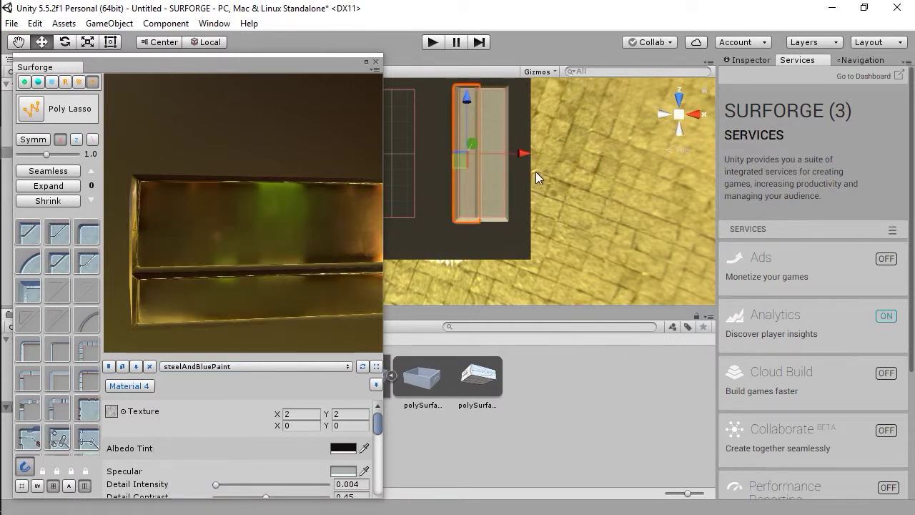
left_click_drag(525, 155, 420, 193)
left_click_drag(169, 294, 222, 257)
mouse_move(294, 235)
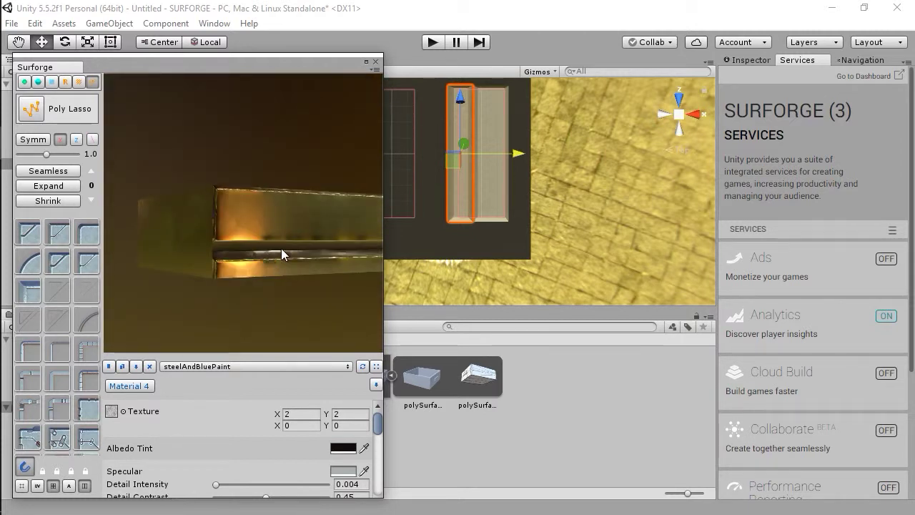
left_click_drag(325, 236, 261, 232)
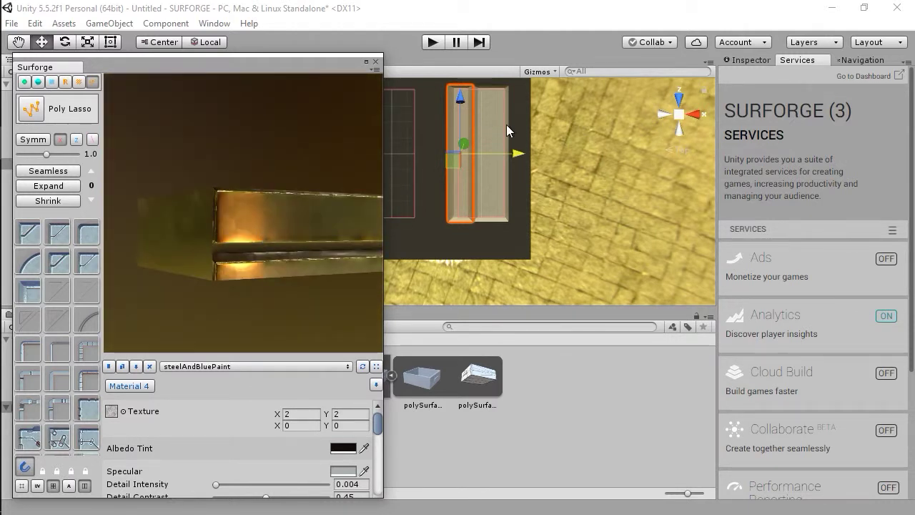
Select the two panel strips alternately and assign the white emission mask to the narrow one.
left_click(489, 127)
left_click(465, 118)
left_click(487, 118)
left_click(460, 114)
left_click(477, 115)
left_click(471, 114)
left_click(471, 112)
left_click(465, 115)
left_click(482, 116)
left_click(455, 111)
left_click(483, 112)
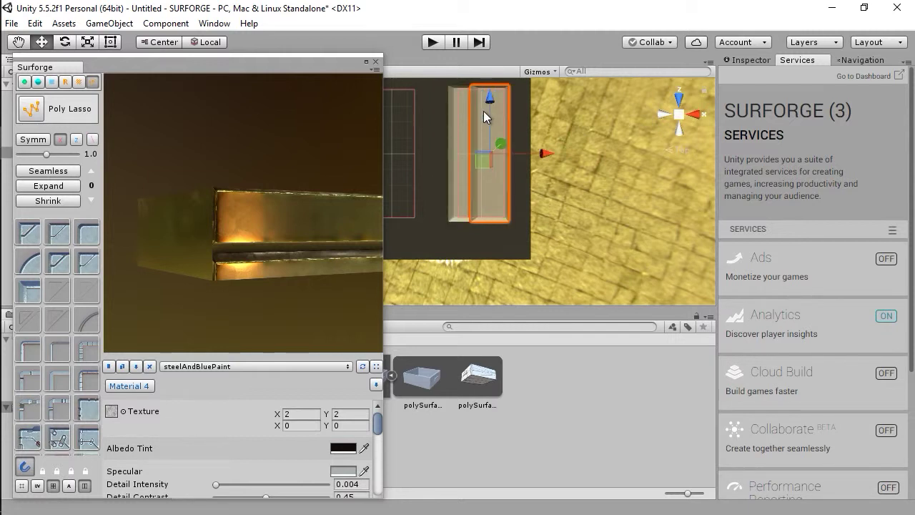
left_click(455, 113)
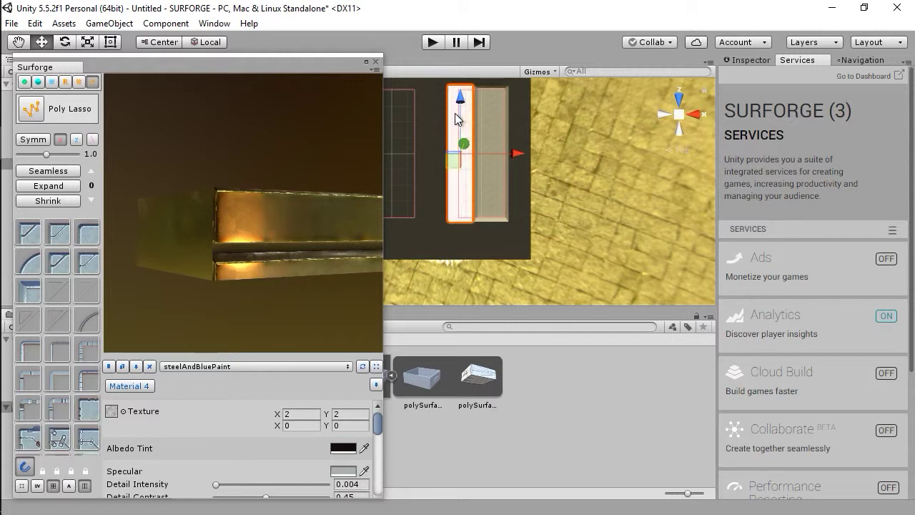
Render the drawer in the preview and examine its glowing strip from several angles.
mouse_move(227, 278)
left_mouse_down()
mouse_move(266, 243)
mouse_move(184, 237)
left_mouse_up()
left_click_drag(252, 229, 248, 256)
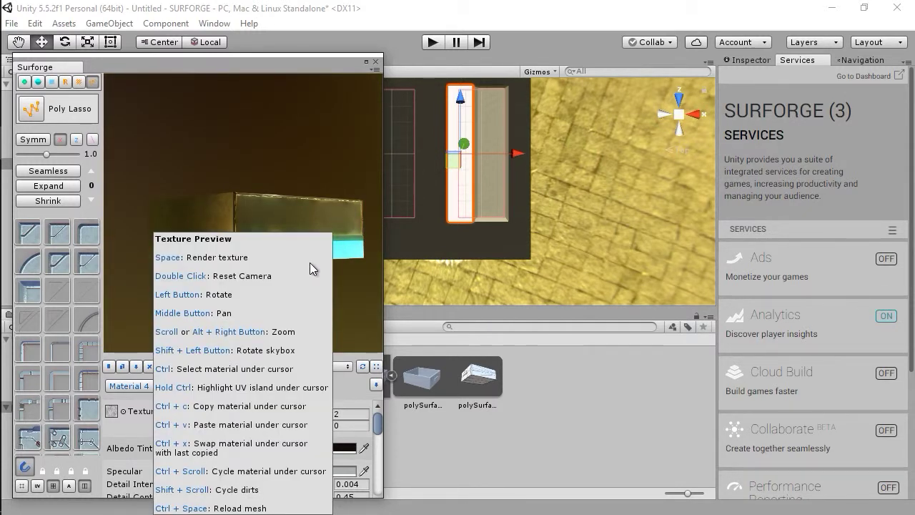
mouse_move(230, 188)
left_mouse_down()
mouse_move(255, 219)
mouse_move(220, 209)
mouse_move(243, 209)
mouse_move(218, 199)
left_mouse_up()
left_click_drag(262, 286, 280, 272)
left_click_drag(258, 205, 250, 234)
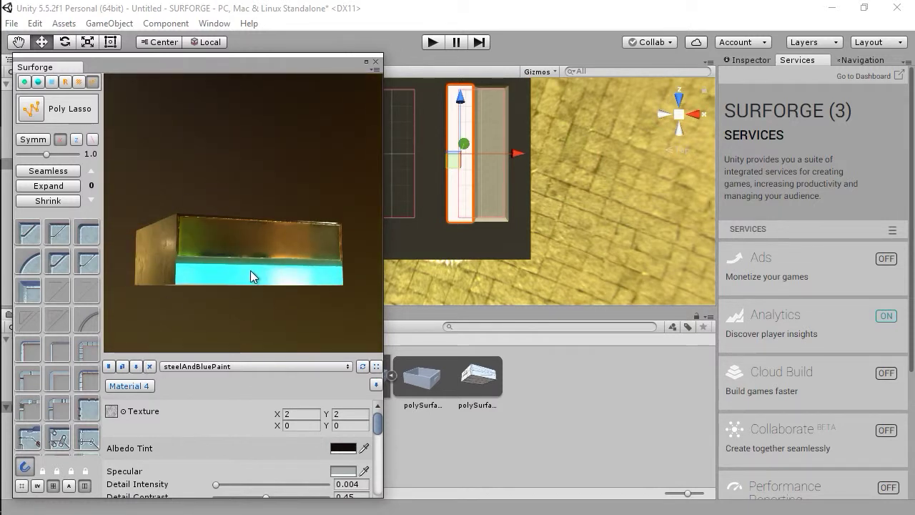
In the emission settings, change the Emission 1 Color to green 00FF41FF and the Emission 1 Intensity to 0.2.
left_click(133, 386)
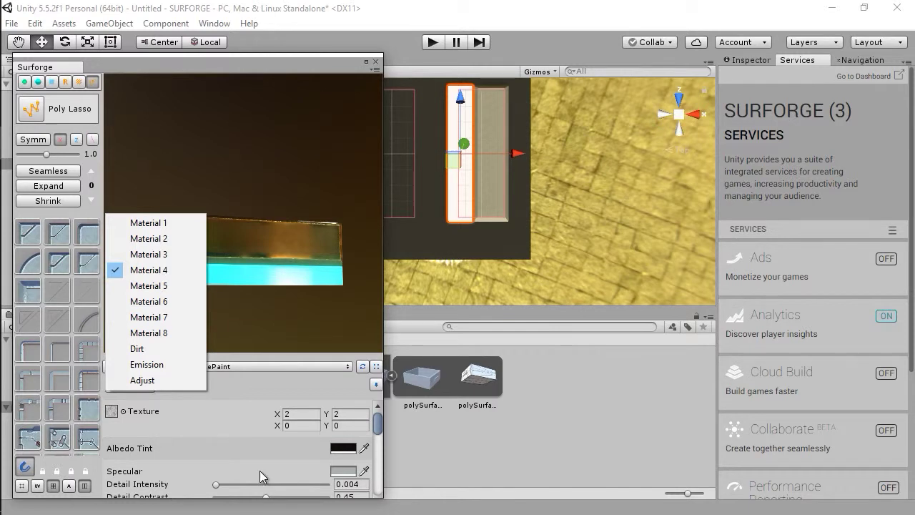
left_click(157, 366)
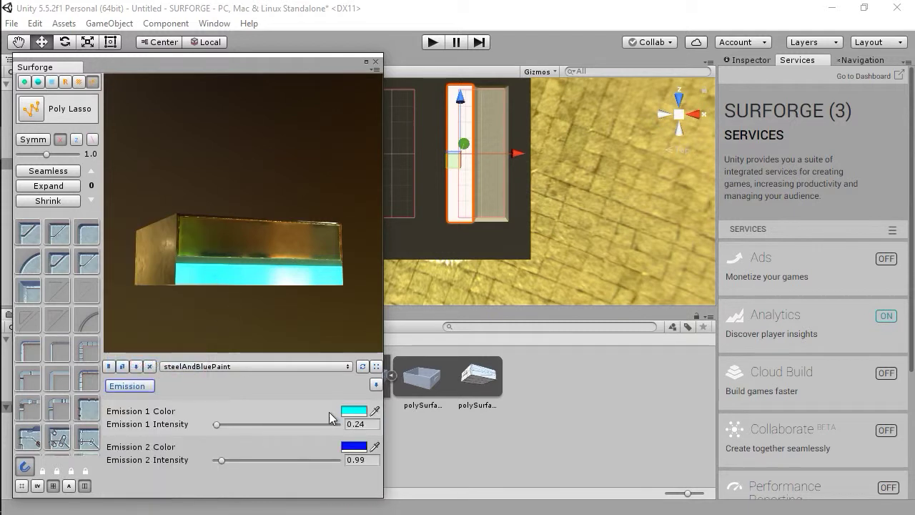
left_click(354, 410)
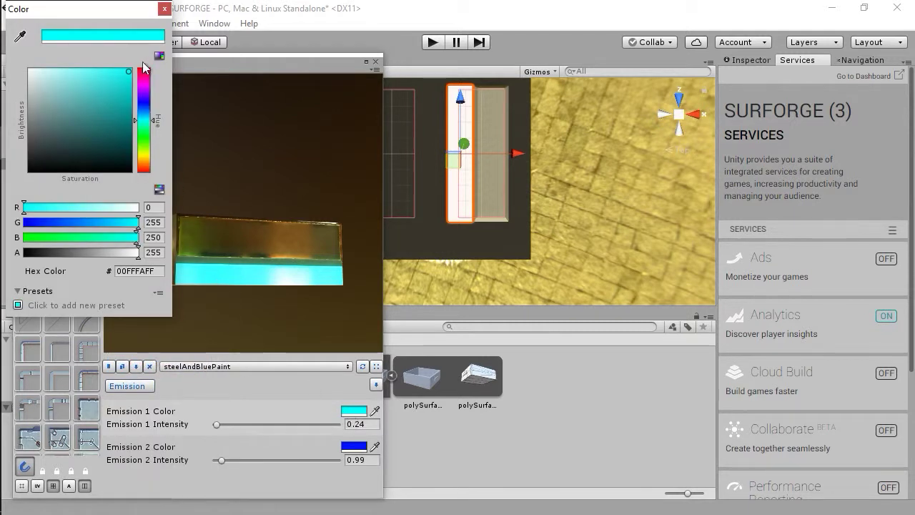
left_click(143, 133)
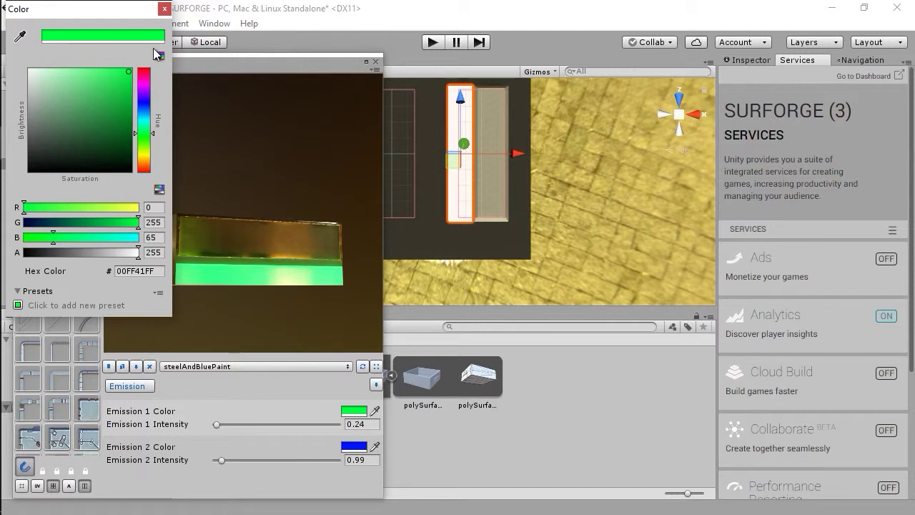
left_click(165, 9)
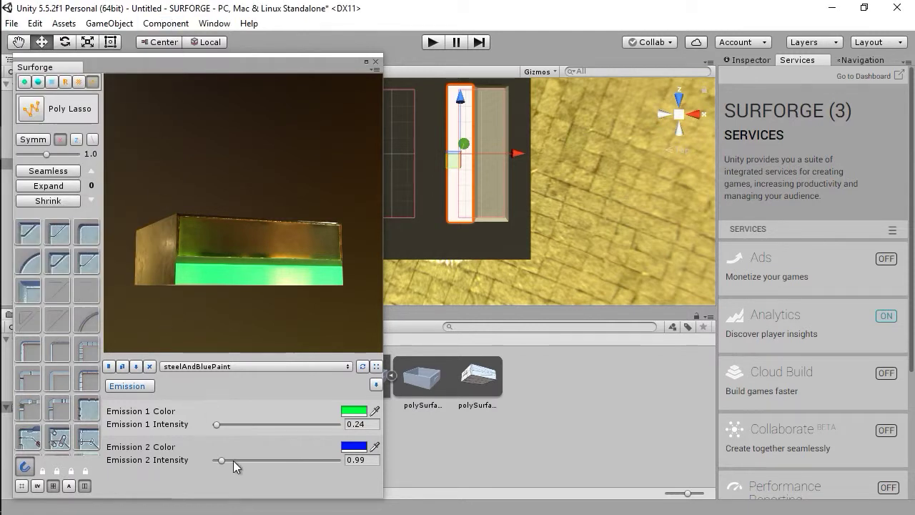
mouse_move(216, 424)
left_mouse_down()
mouse_move(238, 426)
mouse_move(216, 427)
left_mouse_up()
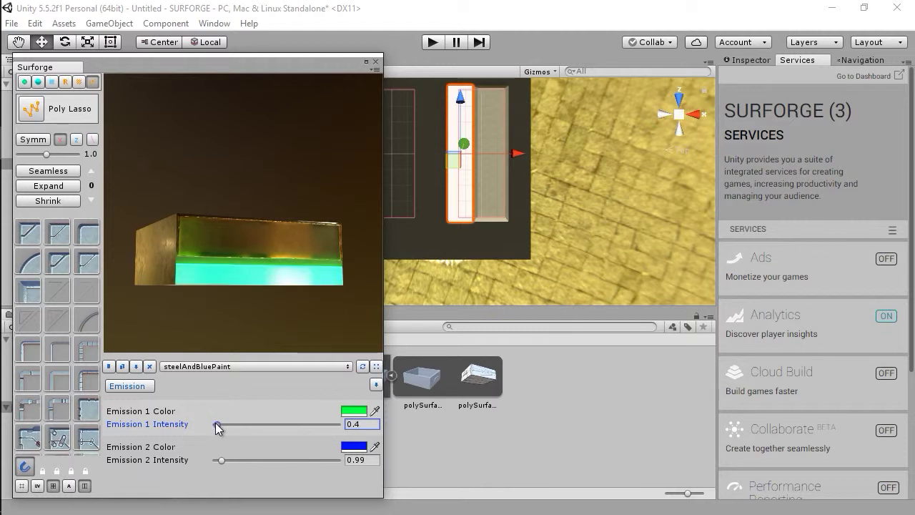
left_click_drag(216, 423, 214, 424)
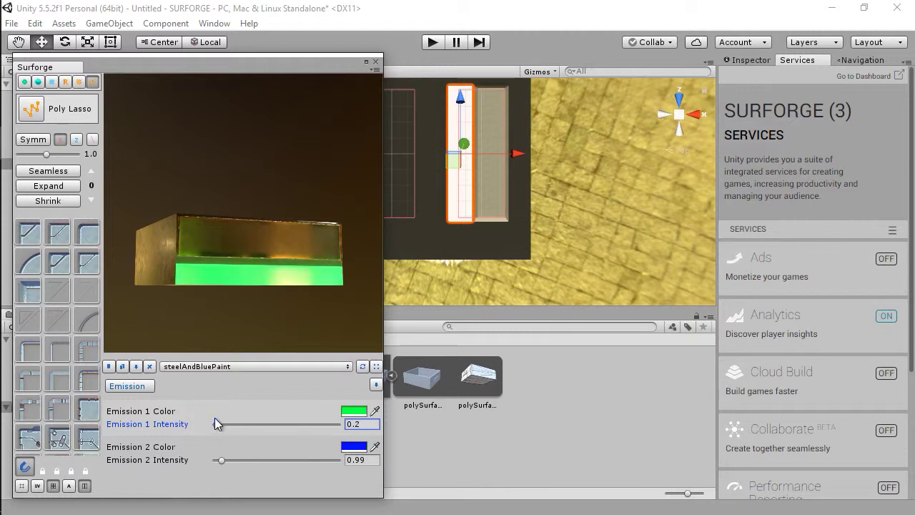
Examine the green glow on the drawer's side from the front, corner and above in the texture preview.
left_click_drag(177, 237, 198, 256)
mouse_move(198, 257)
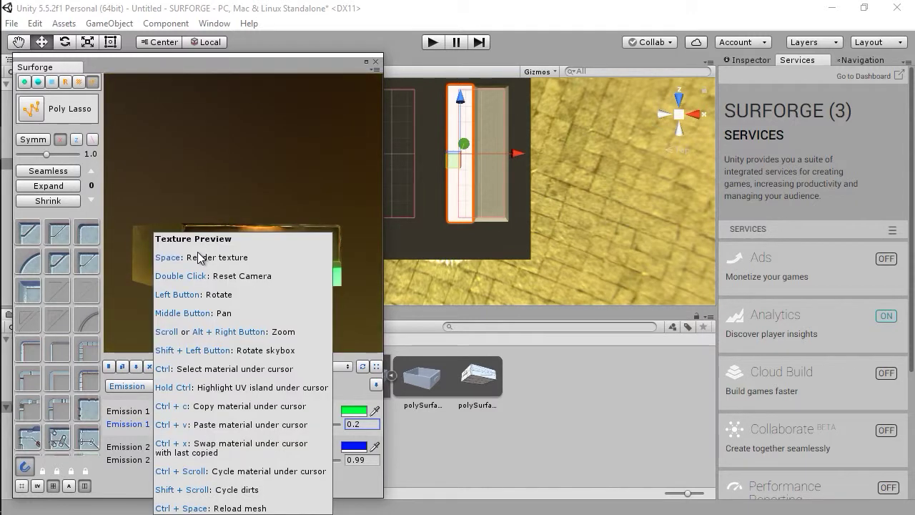
mouse_move(241, 209)
left_mouse_down()
mouse_move(277, 221)
mouse_move(258, 217)
left_mouse_up()
mouse_move(259, 217)
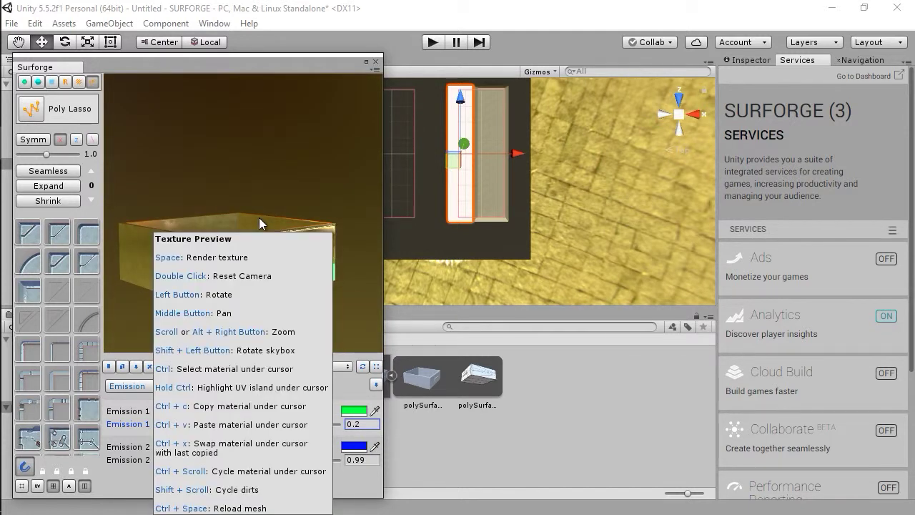
left_click_drag(287, 220, 269, 243)
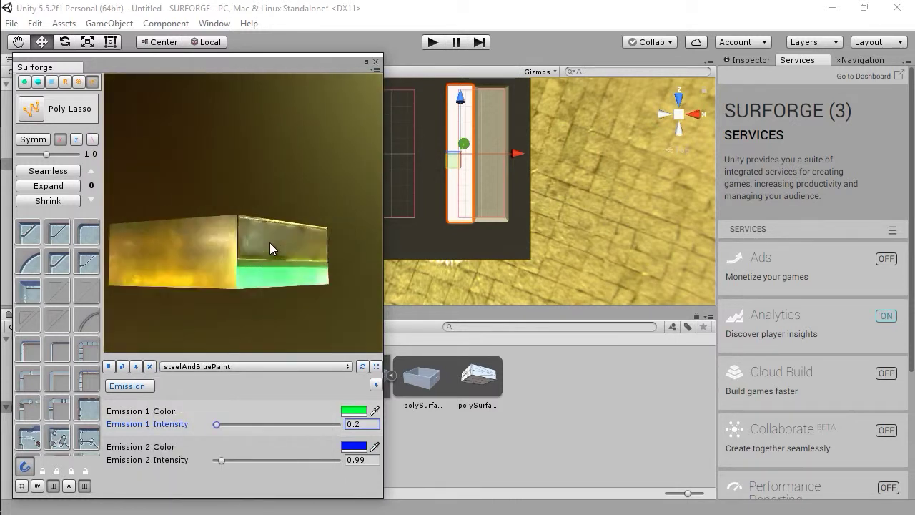
mouse_move(268, 243)
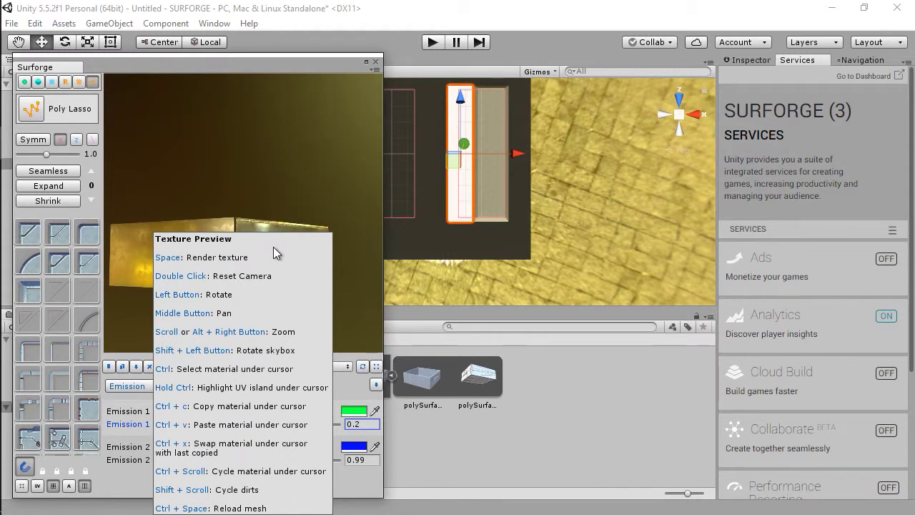
left_click_drag(203, 90, 186, 239)
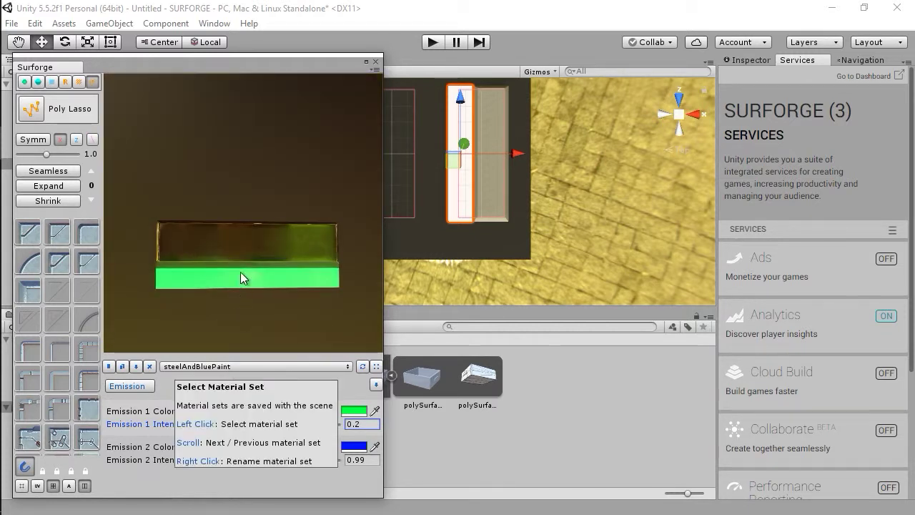
left_click_drag(240, 271, 351, 200)
Give the wide panel strip the pink material mask and render the drawer to inspect its painted surface up close.
left_click(488, 184)
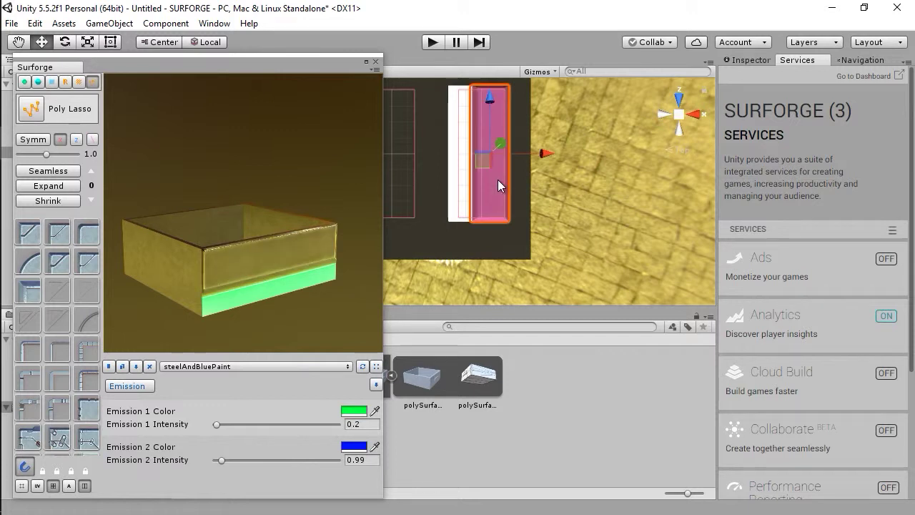
left_click_drag(288, 237, 238, 215)
scroll(223, 243, "up", 5)
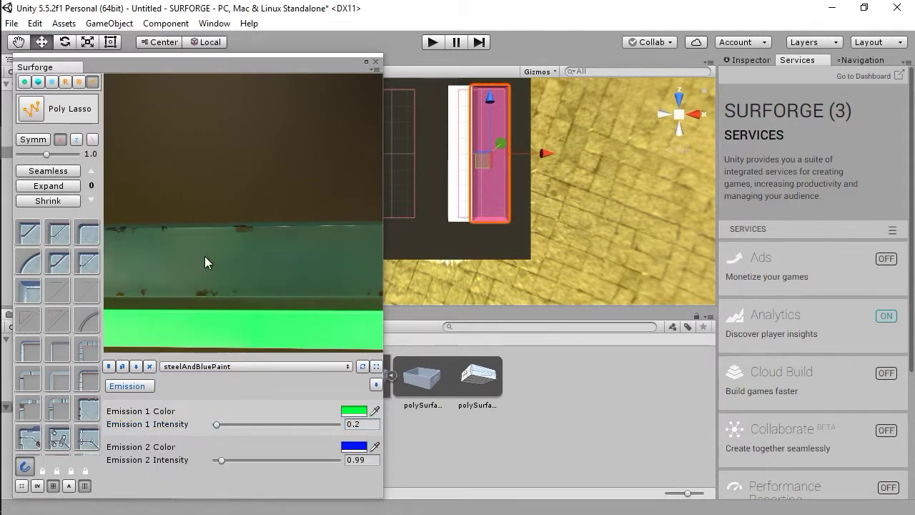
left_click_drag(223, 258, 260, 254)
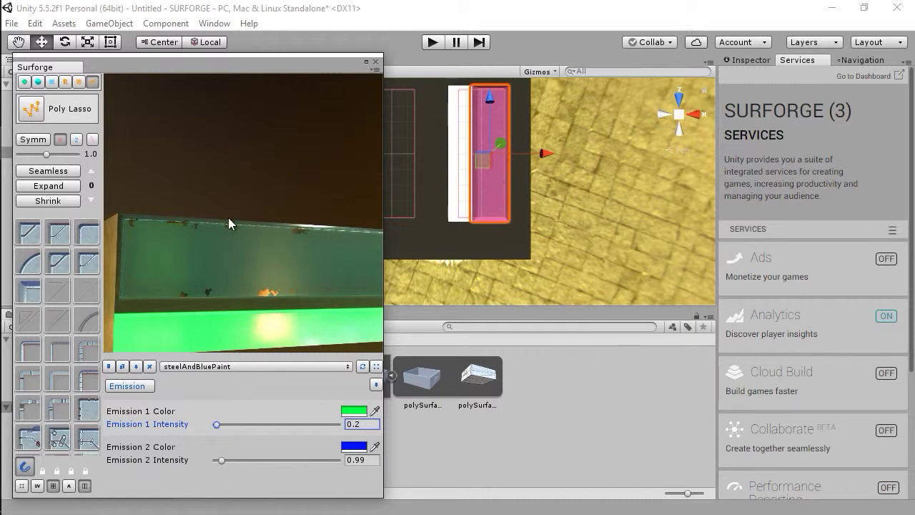
Open the Material 8 settings, widen the Surforge window and raise the Worn Edges Amount to 41.4.
left_click(127, 386)
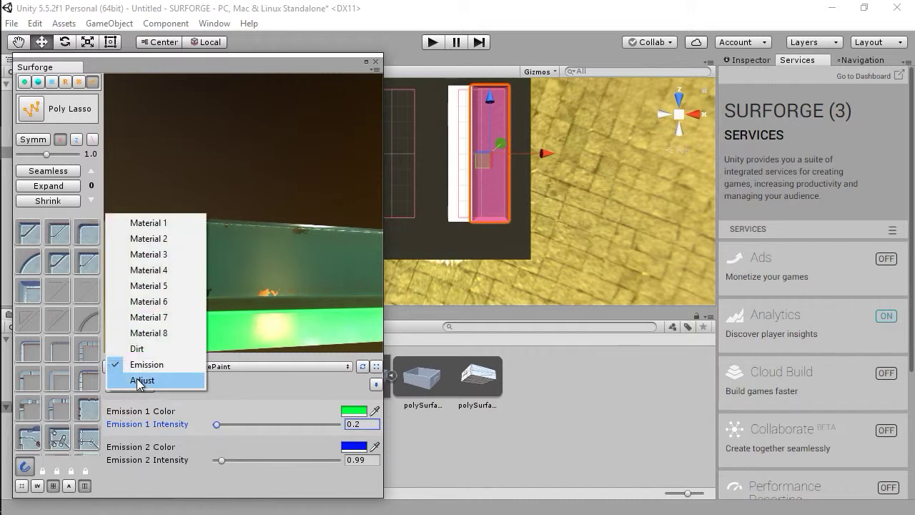
left_click(154, 330)
left_click_drag(383, 372, 786, 363)
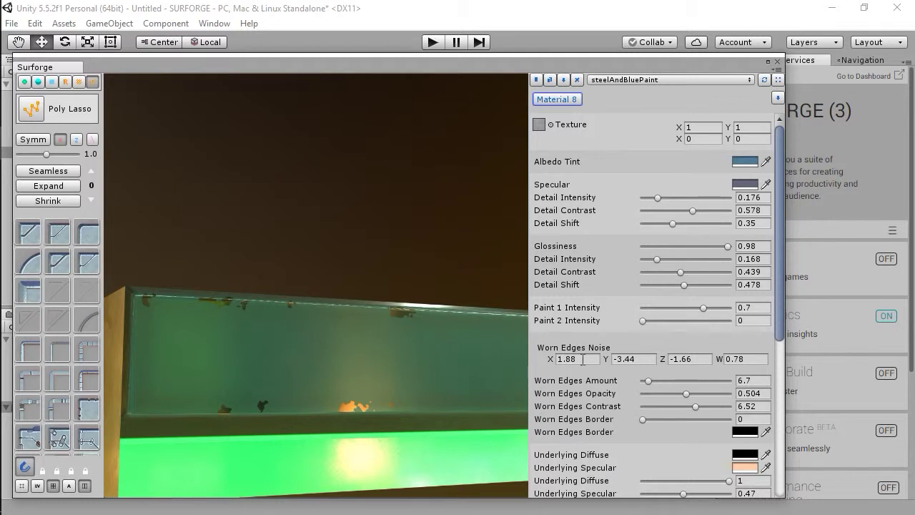
left_click_drag(650, 381, 680, 373)
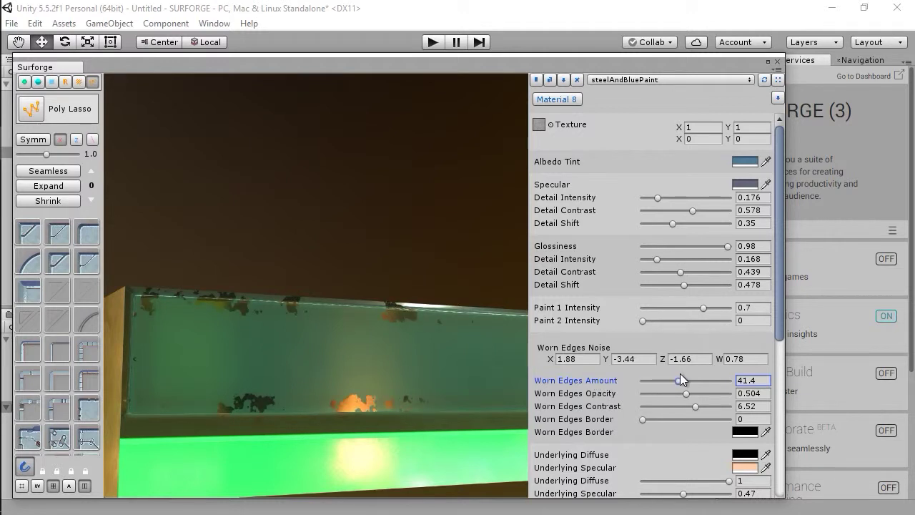